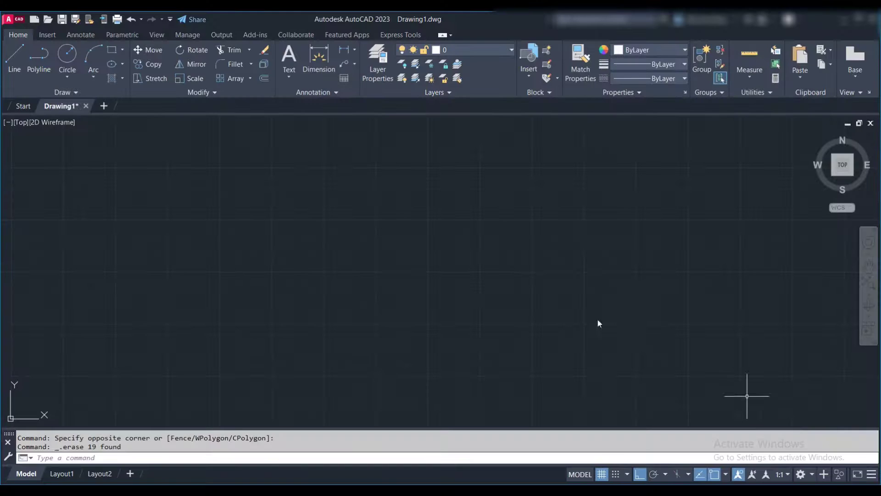
Start the LINE command and pick the outline's starting point
text(l)
key(Return)
click(283, 371)
Draw the outline with segments 3, 4, 3, 4, a 45° diagonal and 2, then close it
text(3)
key(Return)
text(4)
key(Return)
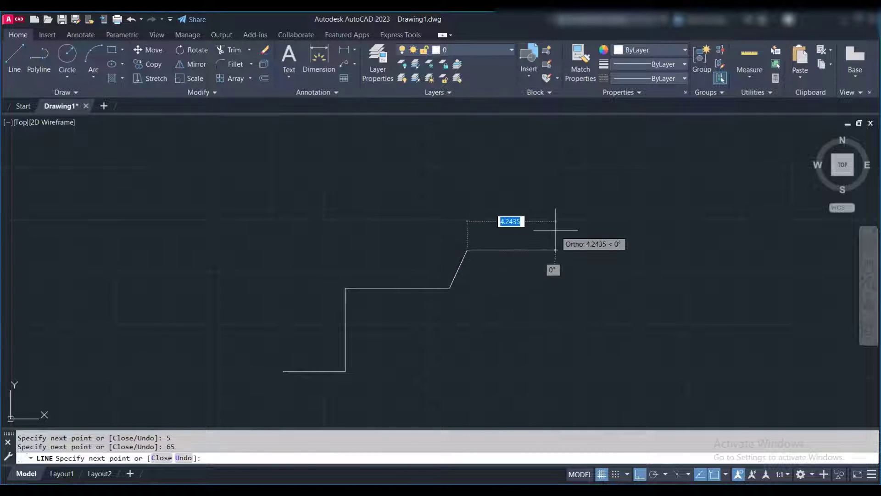
text(3)
key(Return)
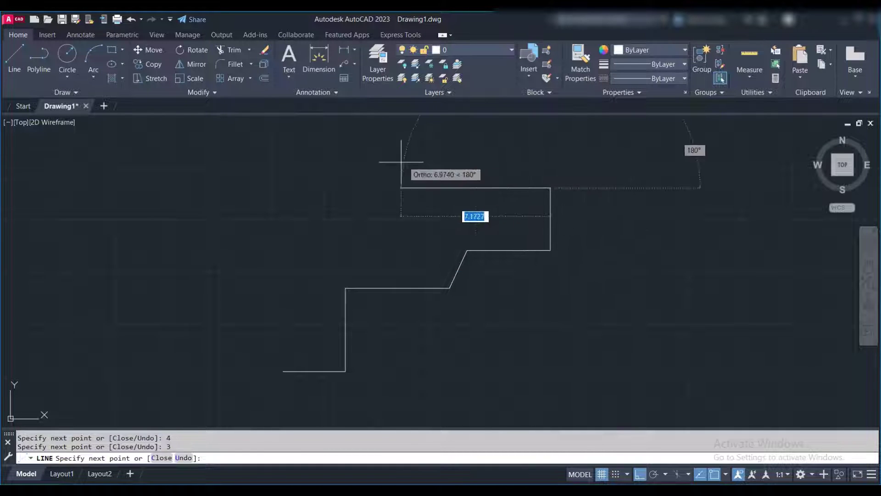
text(4)
key(Return)
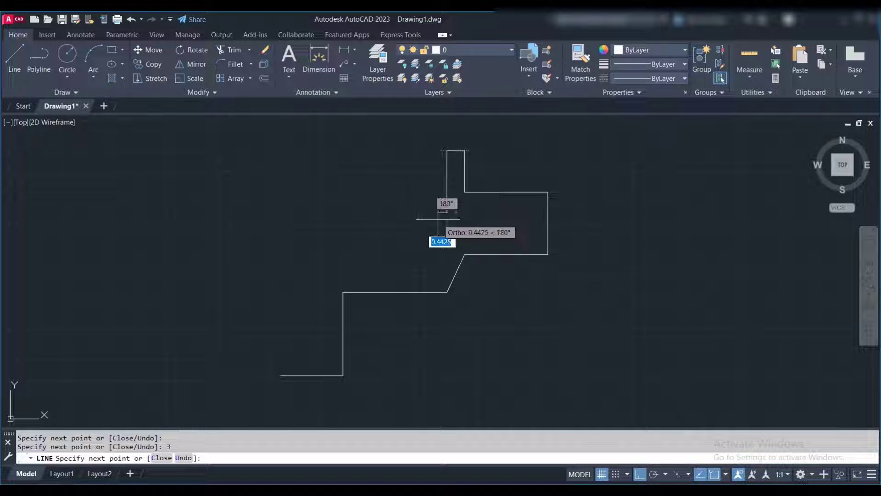
key(Tab)
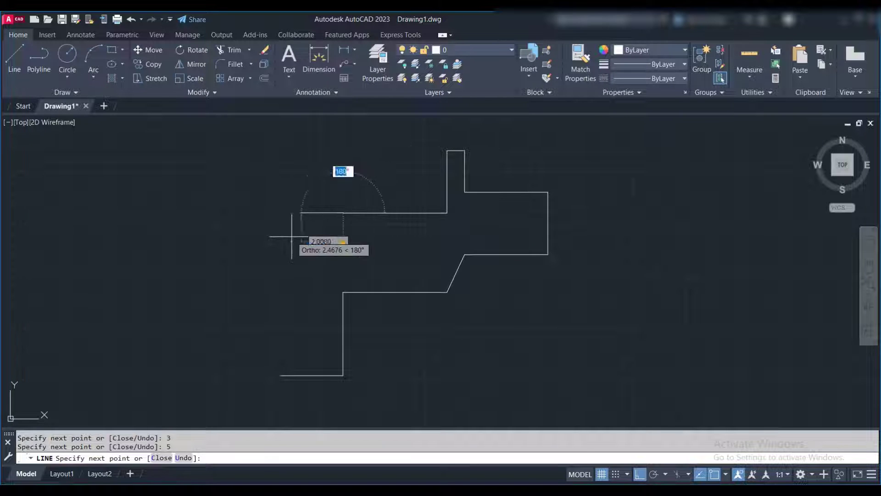
key(Return)
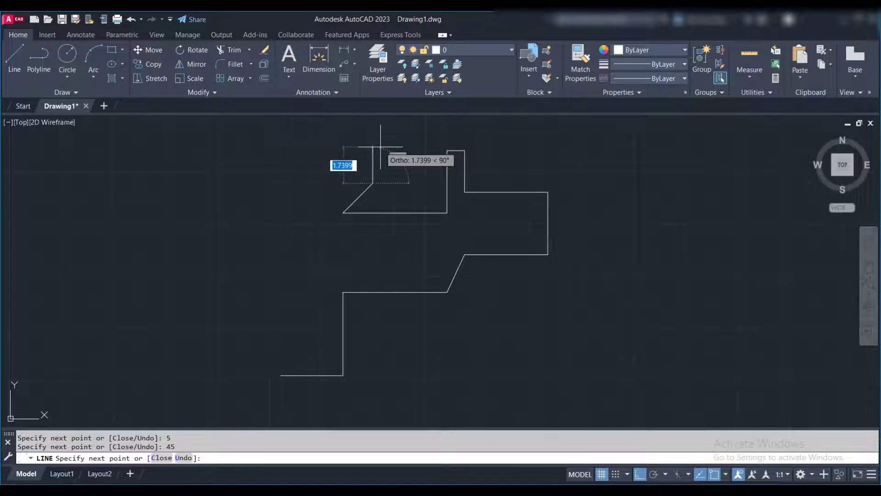
text(2)
key(Return)
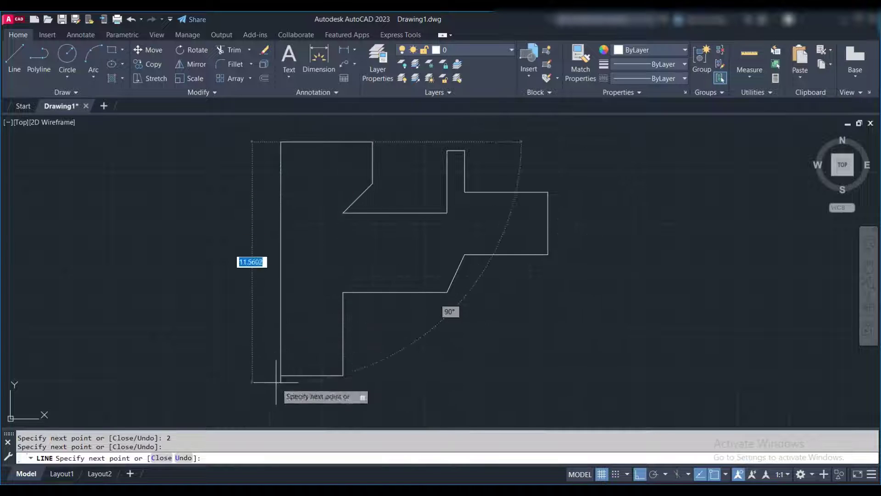
click(281, 375)
key(Escape)
Fillet the top-left, bottom-right and bottom-left corners with radius 0.5
text(f)
key(Return)
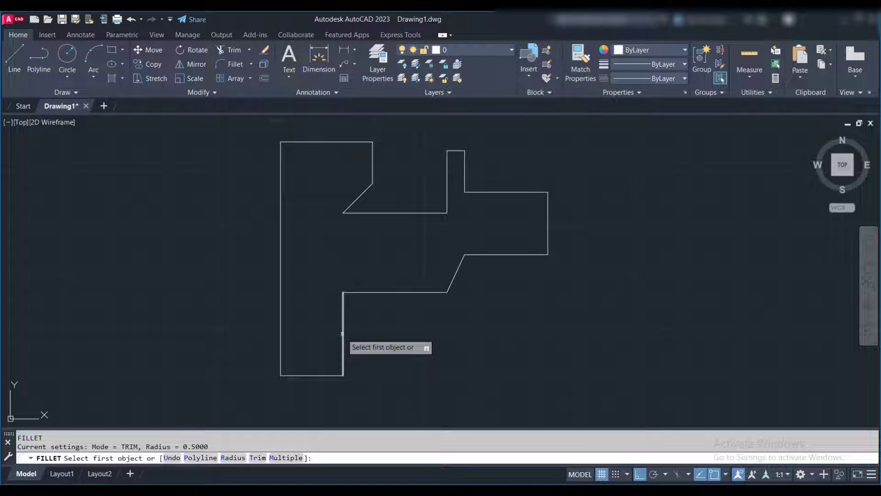
text(r)
key(Return)
text(0.5)
key(Return)
click(307, 144)
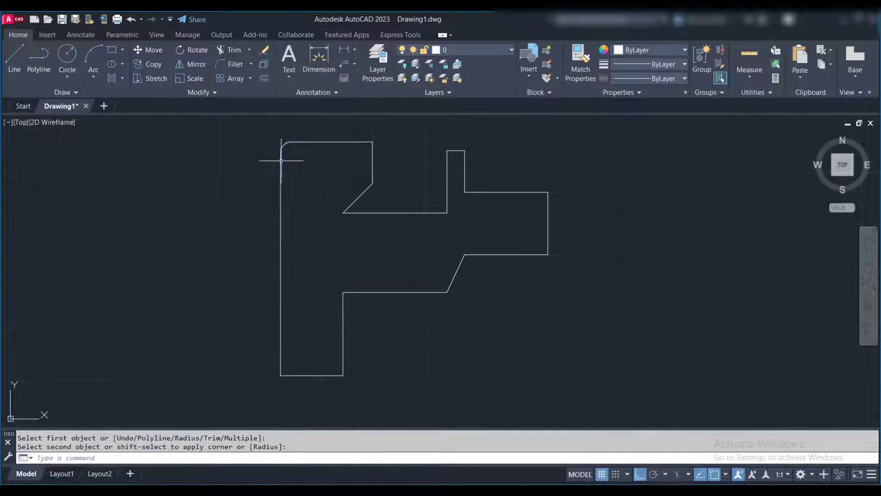
click(282, 164)
key(Return)
click(335, 375)
click(342, 364)
key(Return)
click(293, 374)
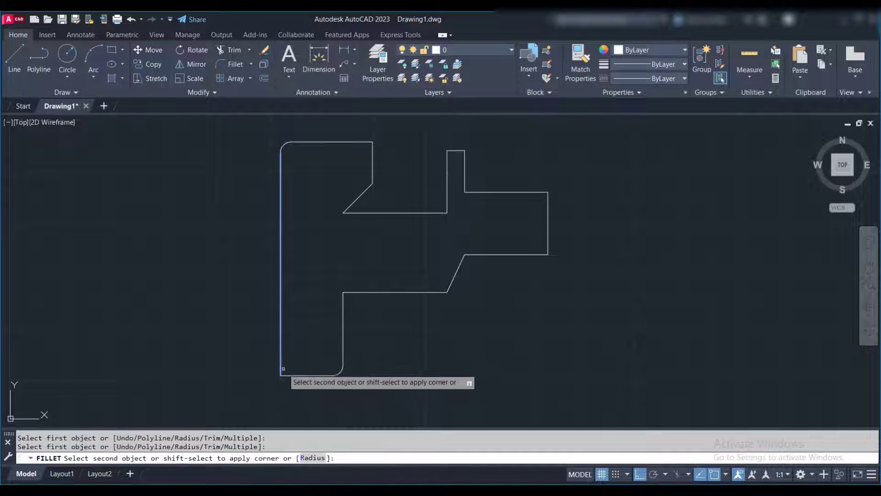
click(281, 363)
Draw the lower boss circle centred midway between two points on the left edge
text(c)
key(Return)
scroll(306, 346, up, 2)
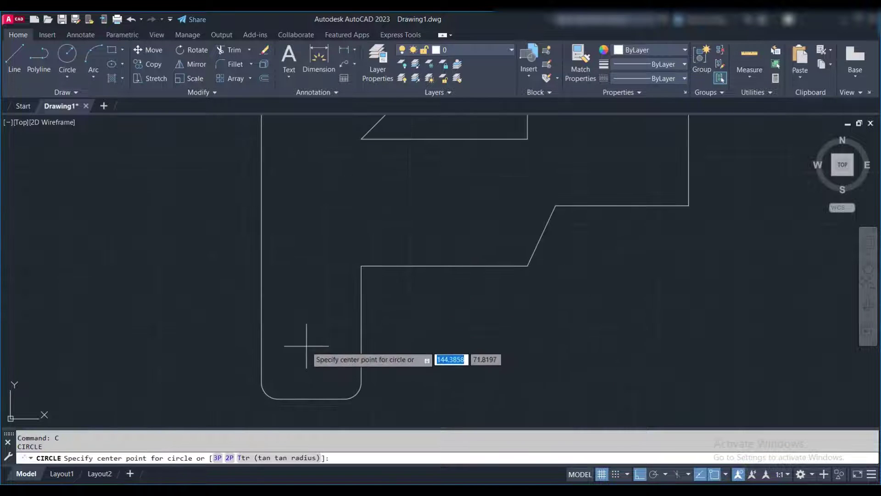
shift+right_click(360, 320)
click(394, 85)
click(361, 266)
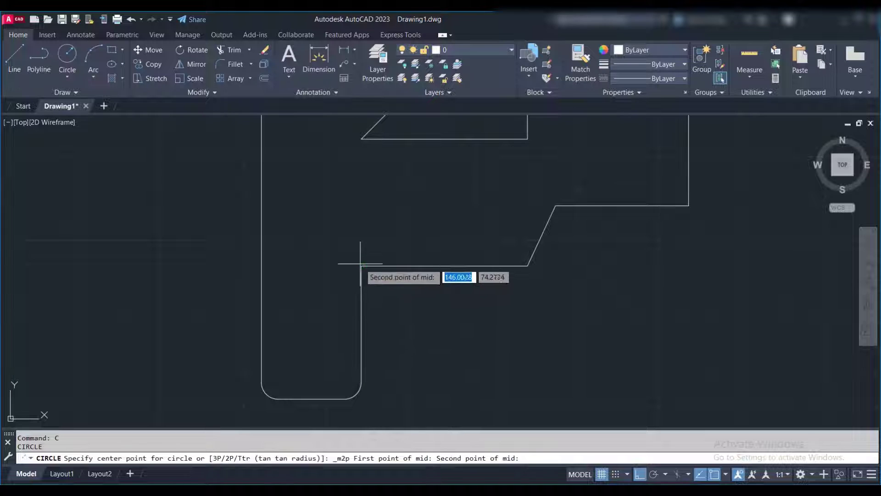
click(361, 382)
click(396, 323)
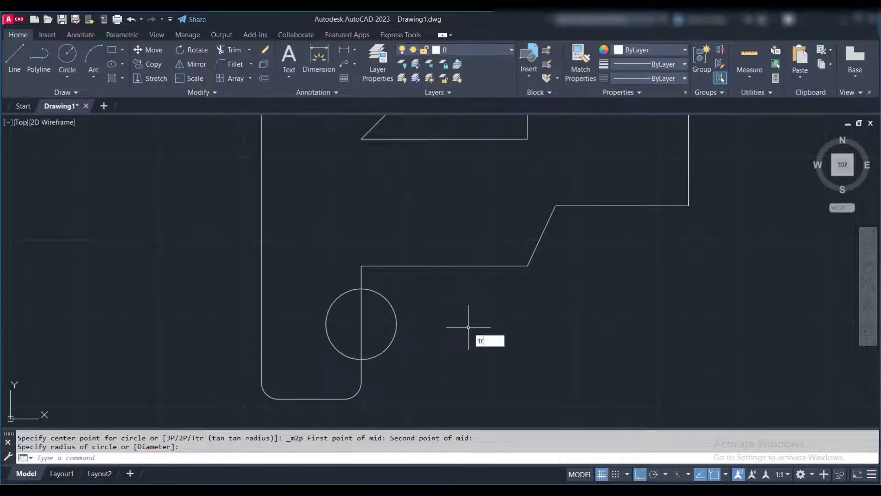
Start TRIM on the boss and cancel it twice without trimming anything
text(tr)
key(Return)
scroll(367, 316, down, 2)
key(Escape)
key(Return)
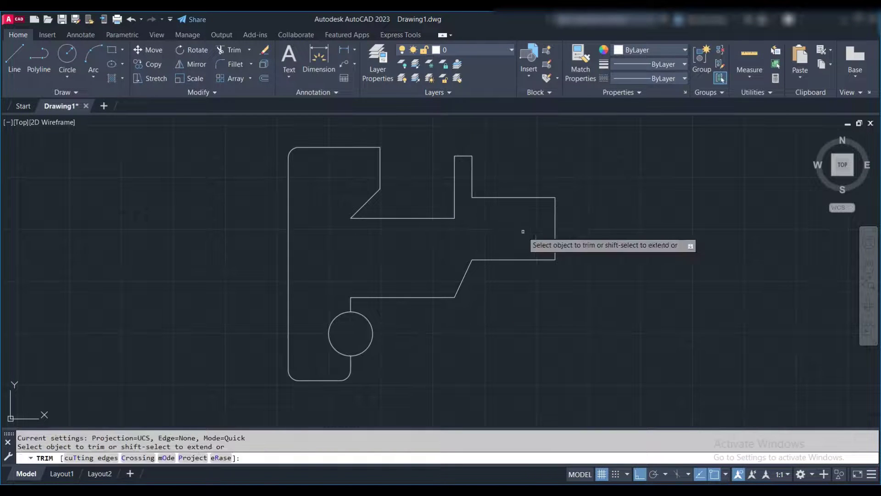
key(Escape)
Cut a radius-1 half-round notch into the right edge, centred midway between its corners
text(c)
key(Return)
shift+right_click(555, 216)
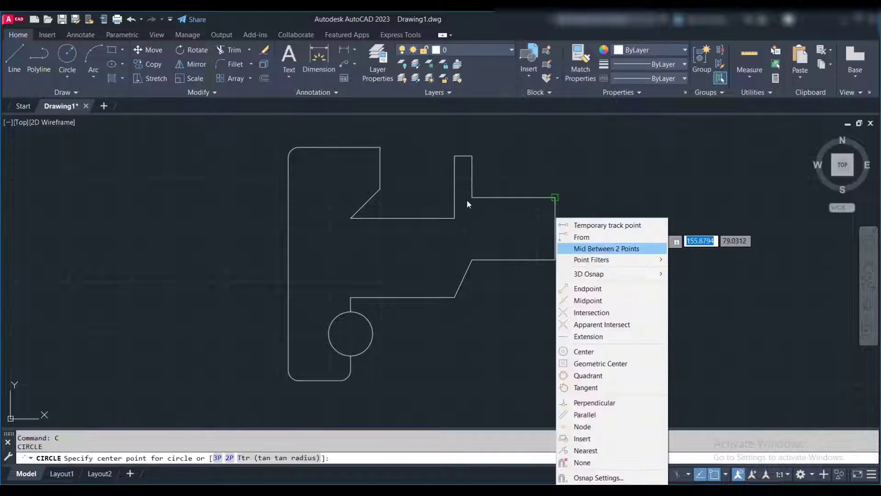
click(586, 247)
click(555, 198)
click(555, 259)
text(1)
key(Return)
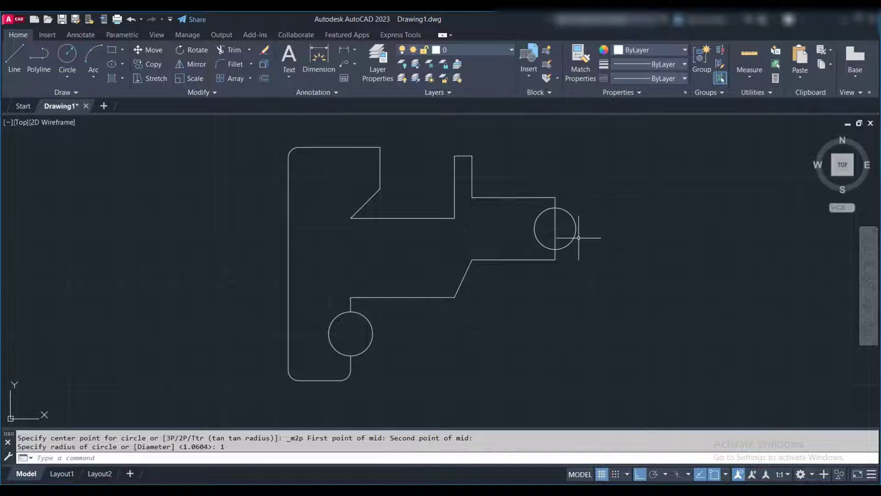
text(tr)
key(Return)
click(575, 230)
click(555, 237)
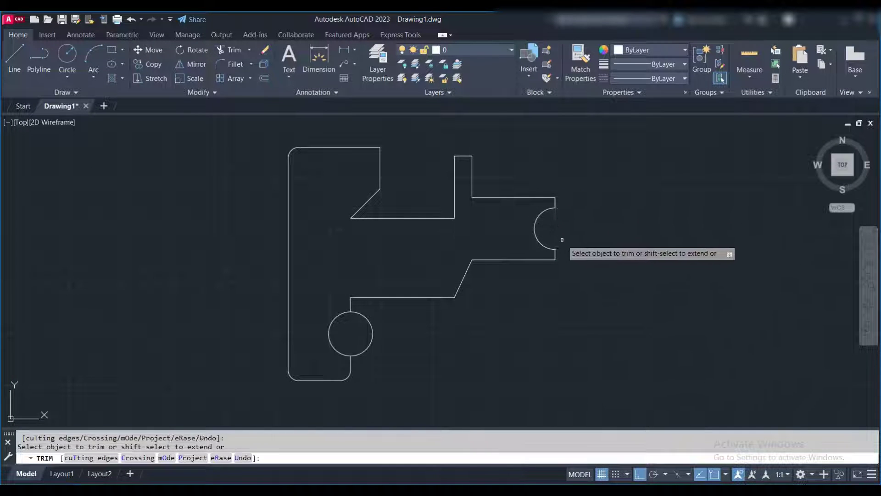
key(Escape)
Add 0.5-radius holes at the notch centre and in the lower boss
text(c)
key(Return)
click(557, 229)
text(0.)
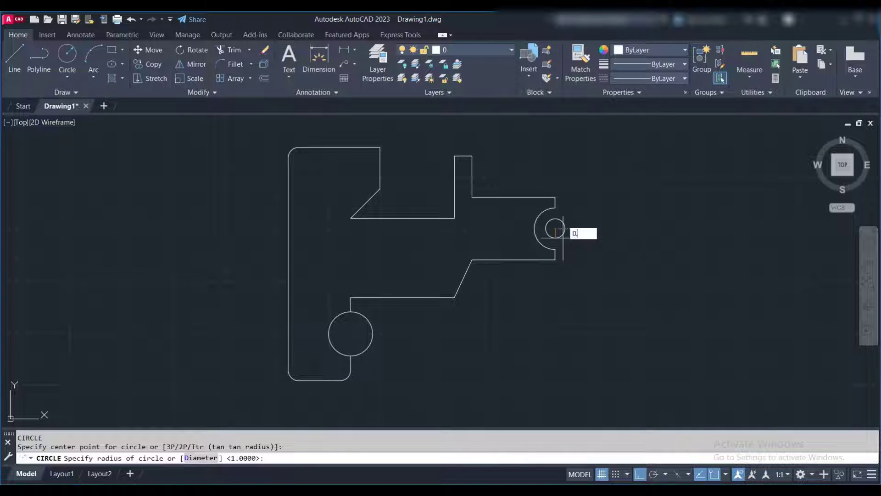
text(5)
key(Return)
scroll(344, 368, up, 2)
text(c)
key(Return)
click(354, 313)
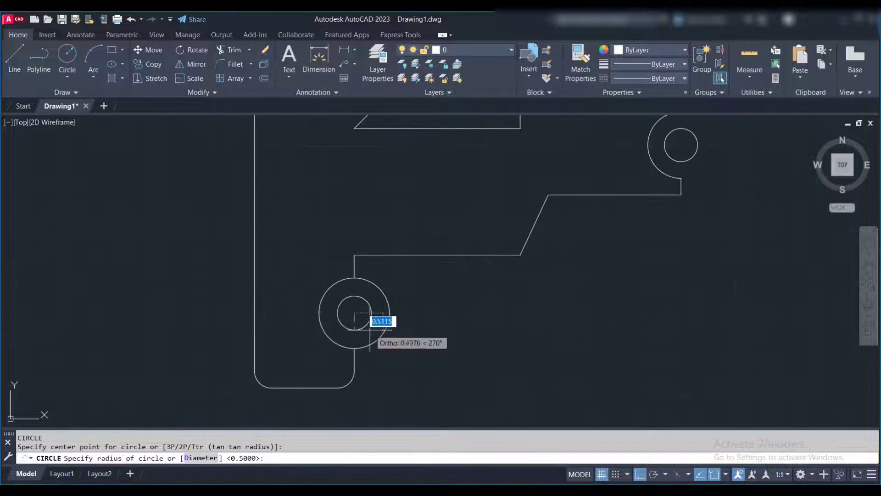
text(0.5)
key(Return)
scroll(357, 361, down, 2)
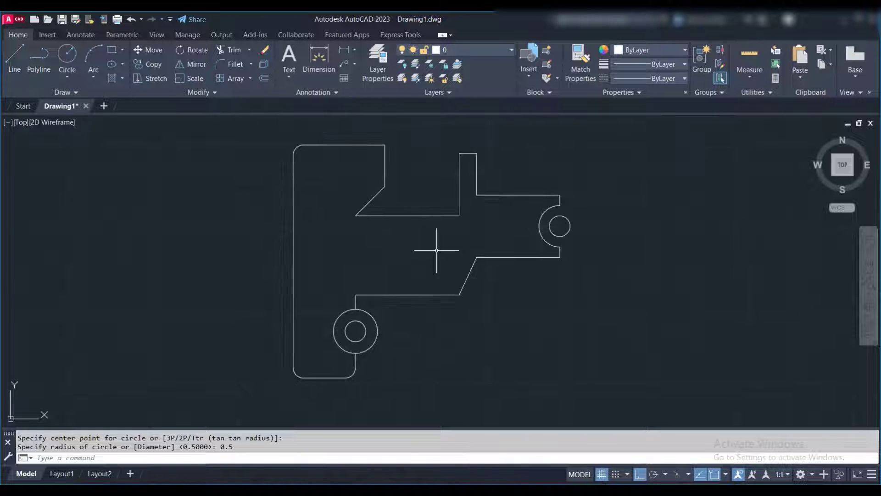
Draw the angled tab: 3 right, 5 down, 3 left, 2 at 35°, then close it
text(l)
key(Return)
scroll(560, 230, up, 2)
key(Return)
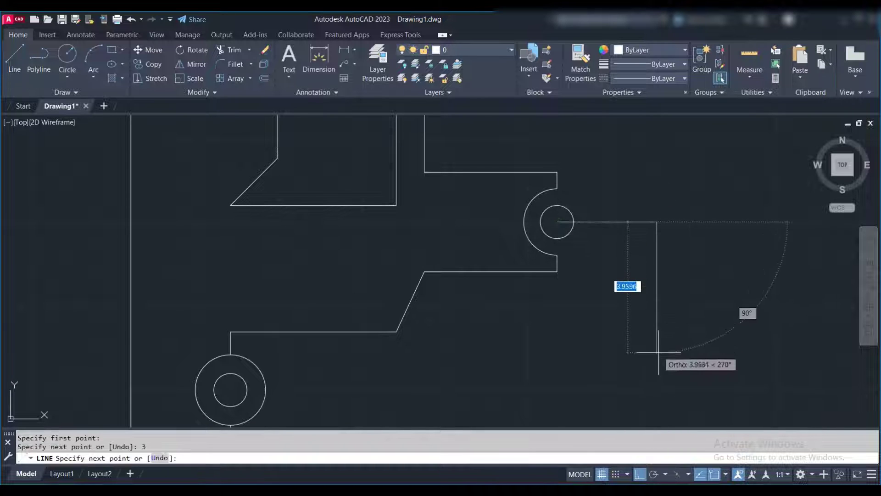
text(5)
key(Return)
scroll(638, 349, down, 2)
scroll(610, 383, up, 2)
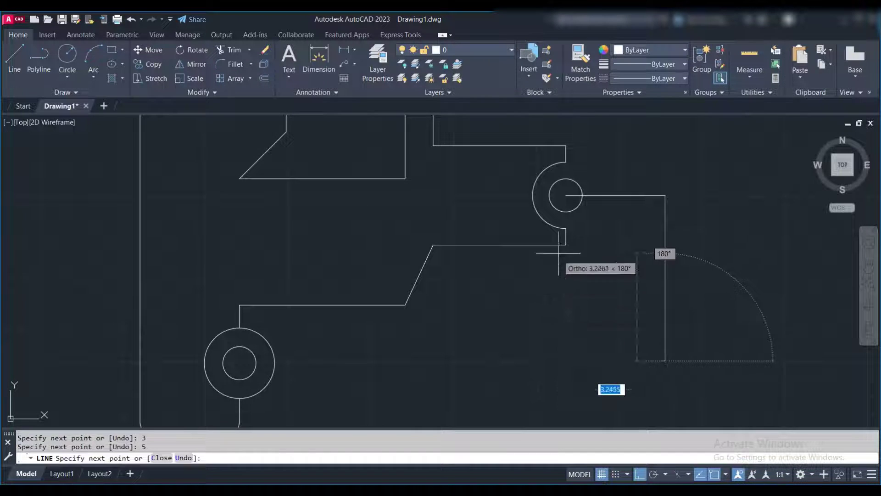
click(566, 360)
text(2)
key(Tab)
text(35)
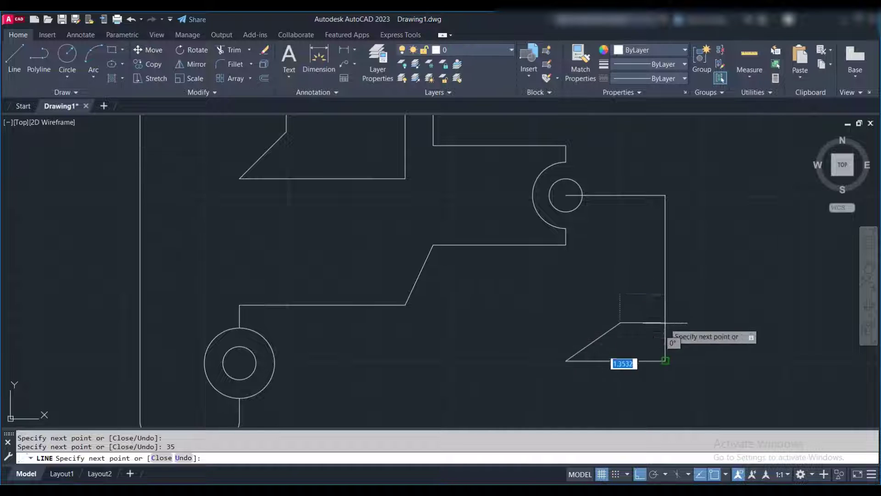
key(Return)
scroll(659, 302, up, 2)
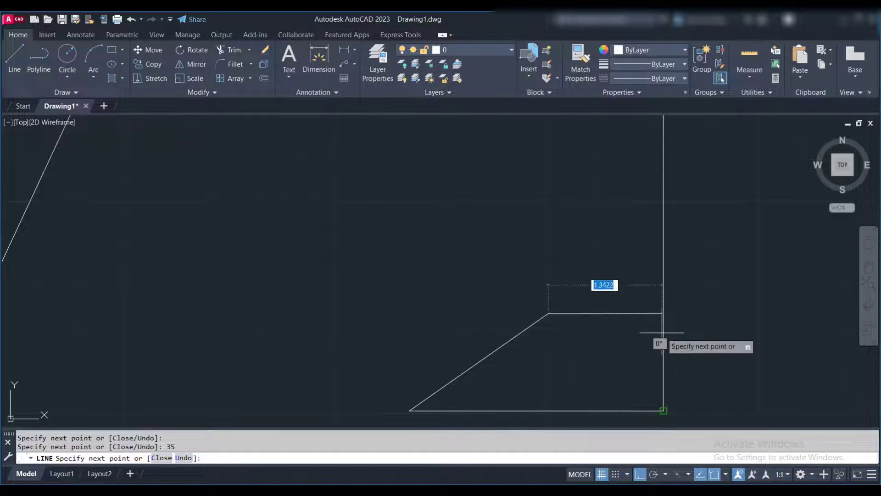
scroll(656, 344, down, 4)
click(653, 193)
key(Escape)
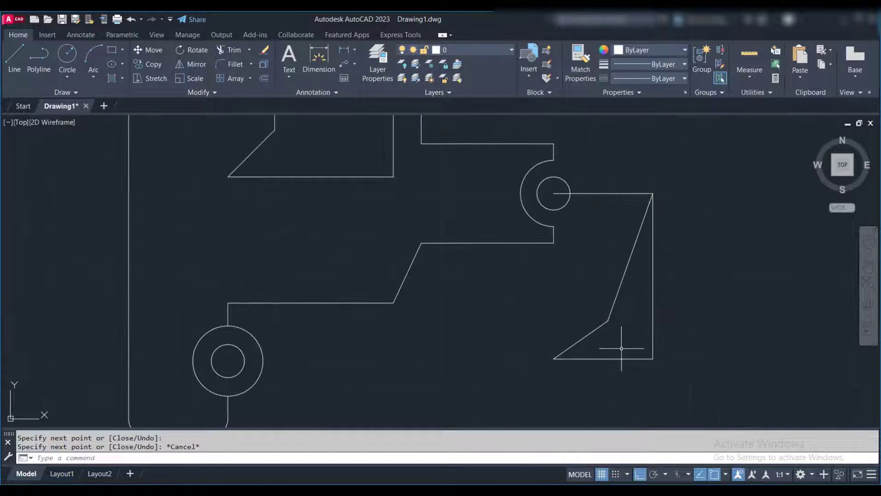
Draw a circle centred on the tab's corner
scroll(623, 353, up, 2)
text(c)
key(Return)
click(655, 347)
click(691, 371)
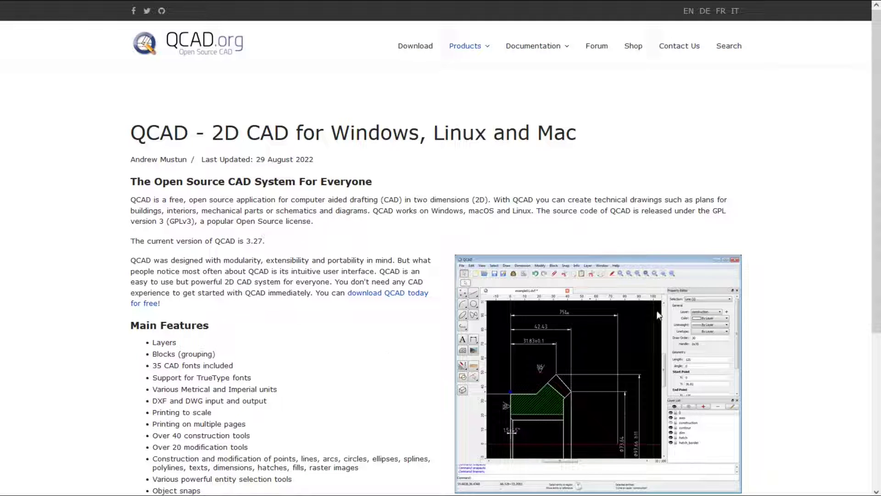
Scroll down the QCAD.org page to the Main Features list
scroll(878, 342, down, 3)
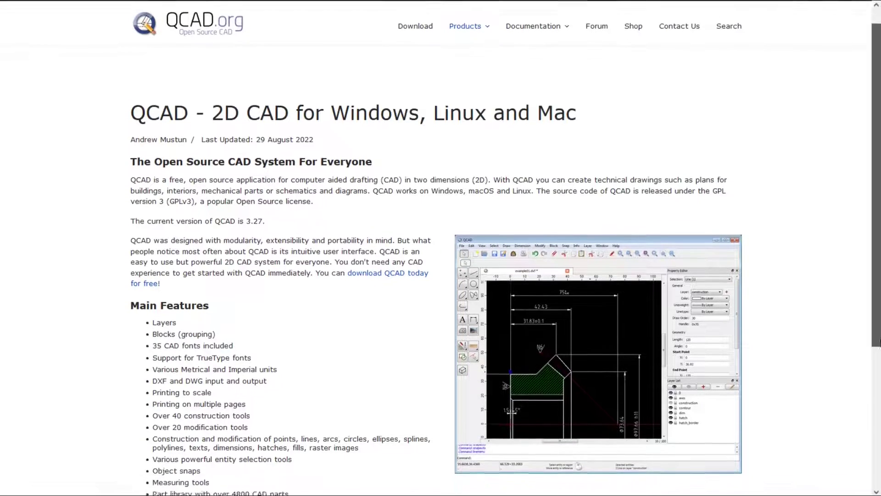
drag(879, 356, 879, 410)
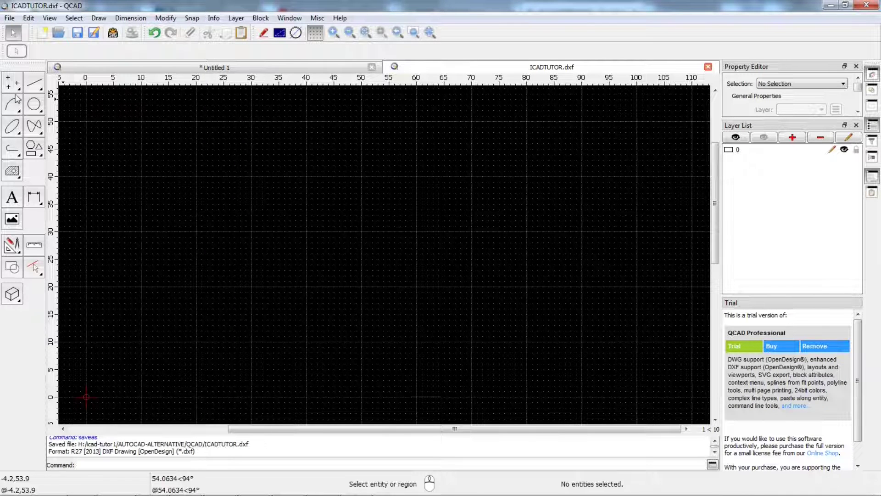
Finish the stepped line through points 60,40 and 80,20
click(34, 84)
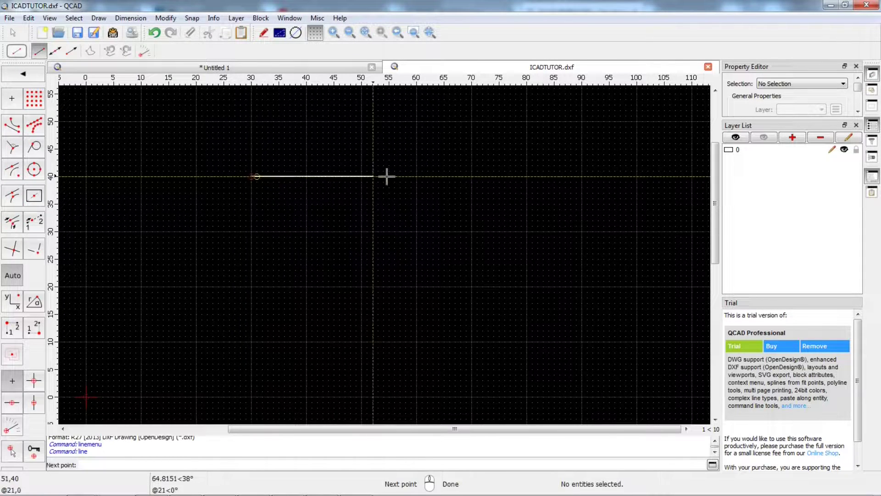
click(414, 174)
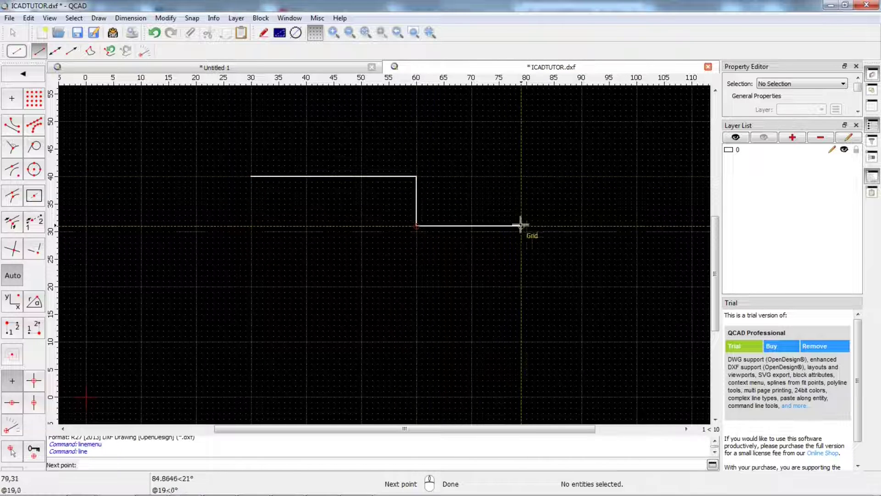
click(522, 287)
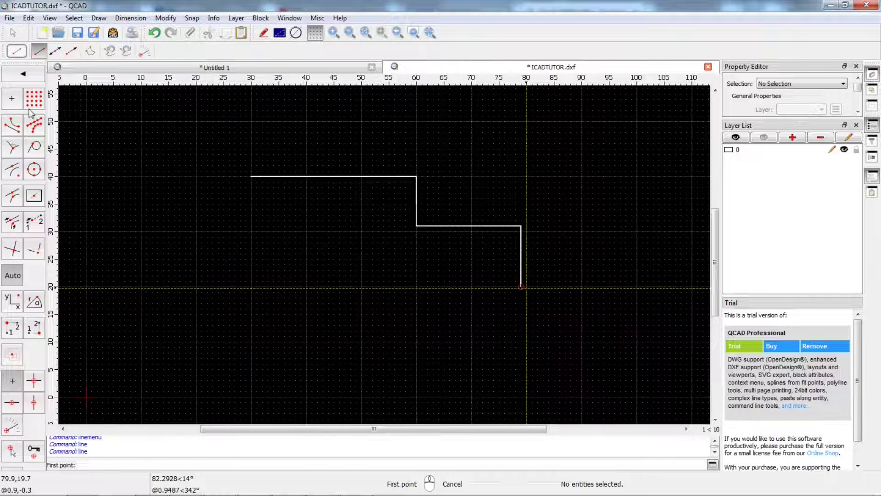
Draw a small circle centred on the stepped line's right end
click(25, 78)
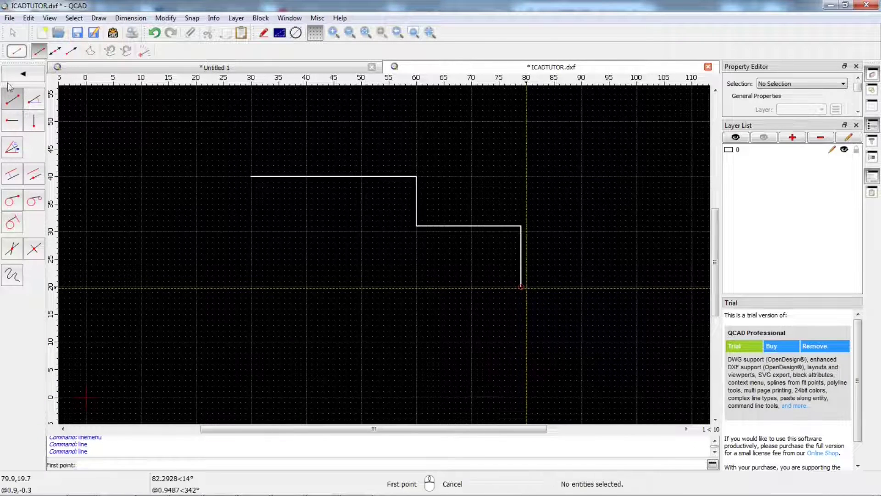
click(26, 79)
click(35, 105)
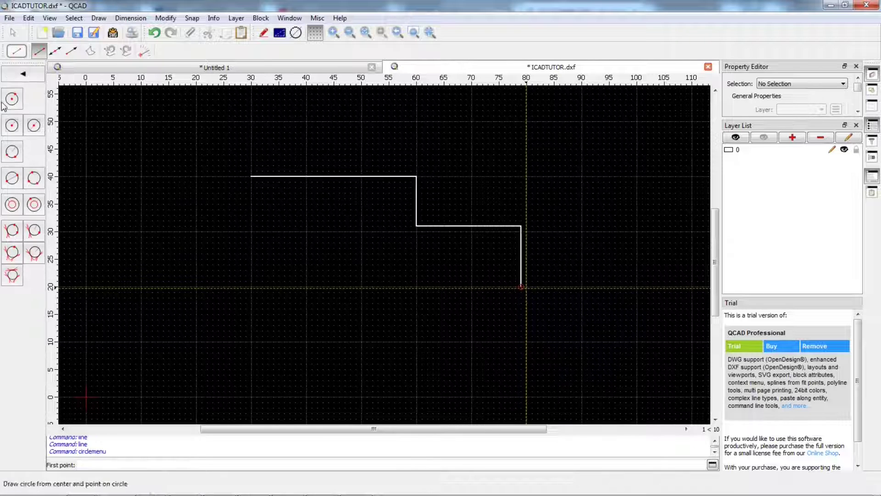
click(15, 102)
click(521, 286)
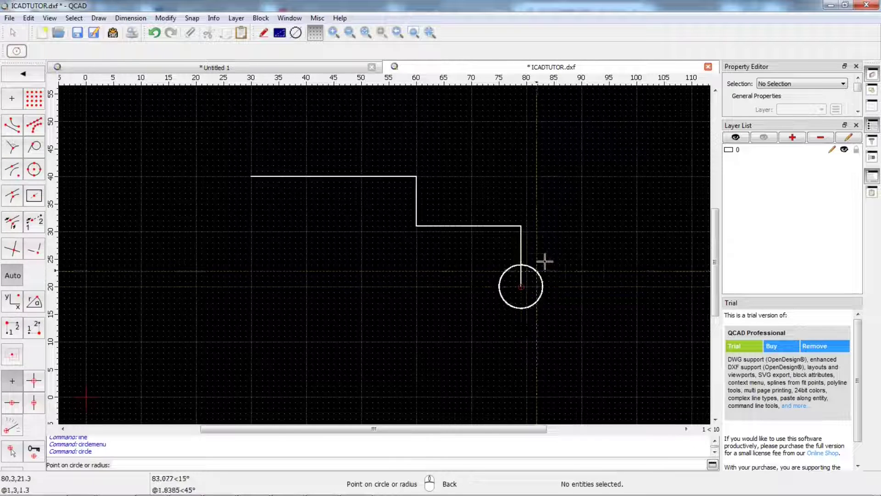
click(549, 255)
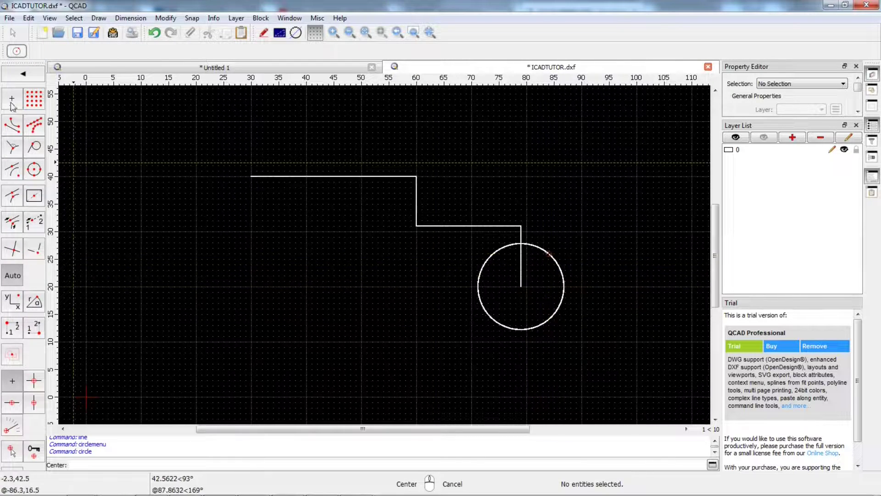
Draw a larger circle centred on the line's left end
click(23, 75)
click(24, 75)
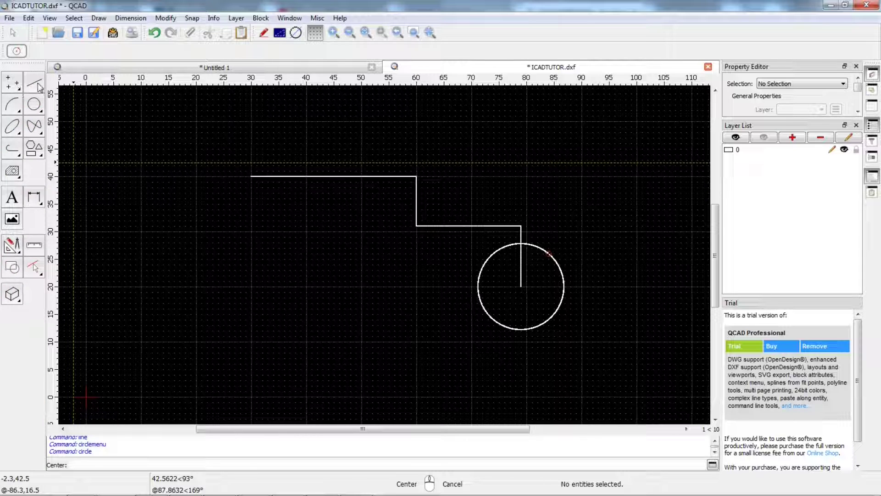
click(39, 86)
click(251, 176)
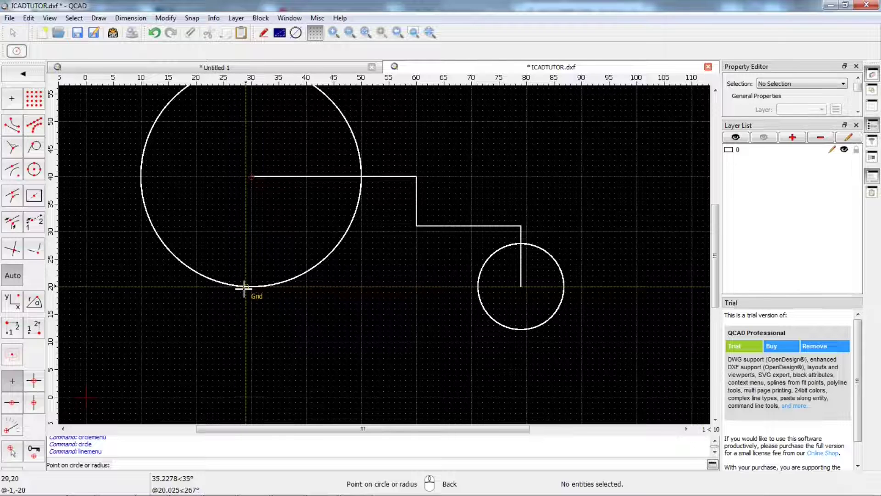
click(244, 287)
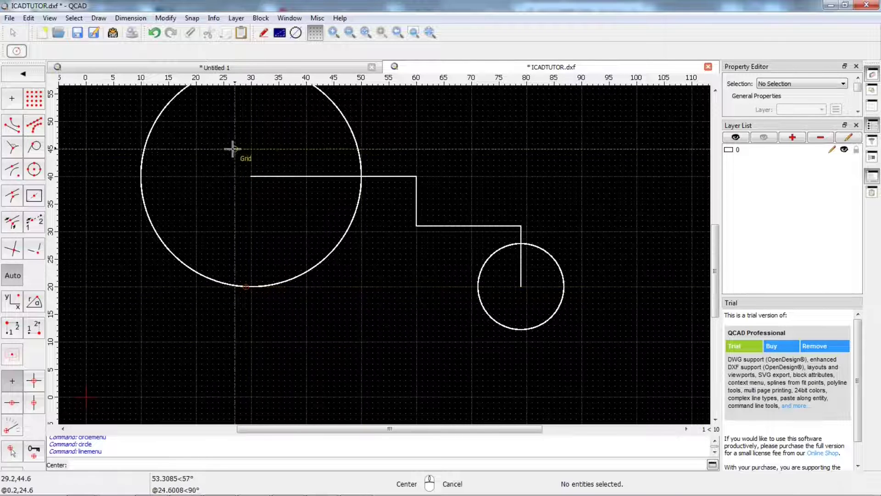
scroll(337, 323, down, 2)
key(Escape)
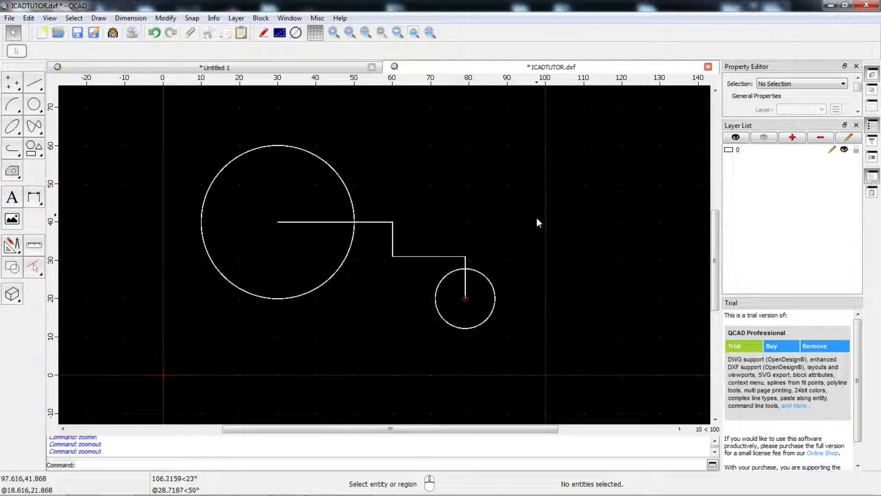
click(333, 35)
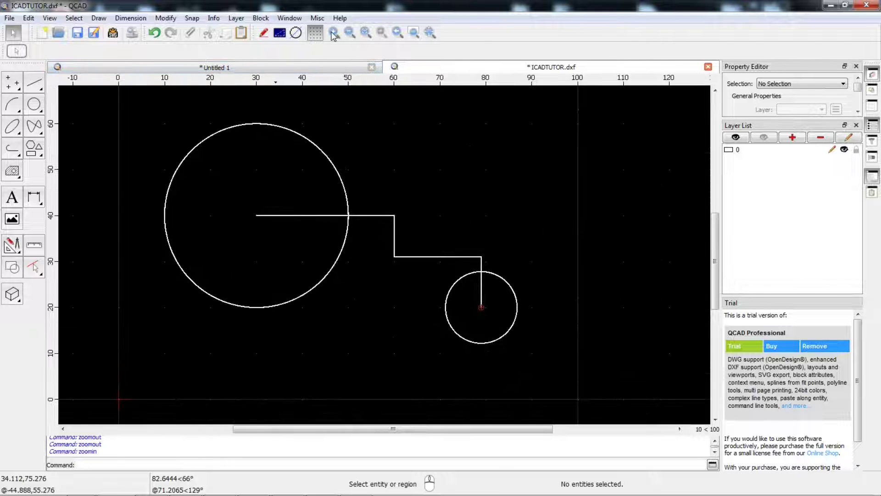
click(333, 35)
click(349, 36)
click(349, 37)
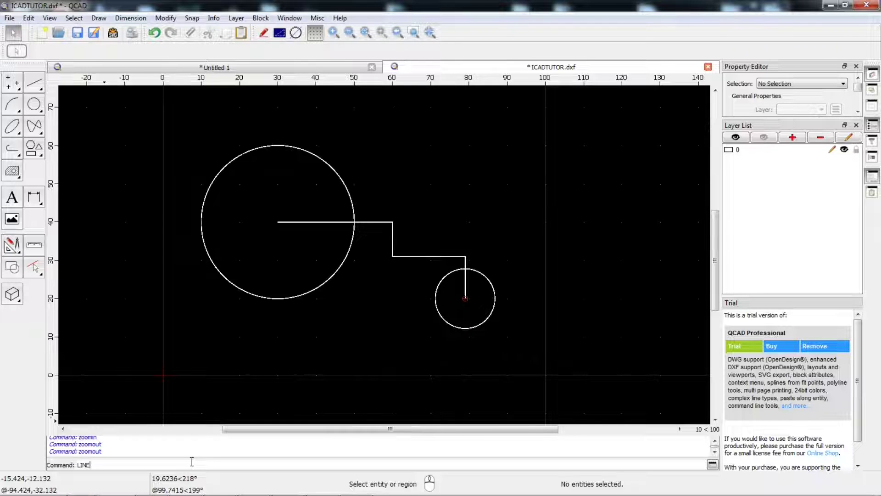
Start the LINE tool by typing LINE at the command line
click(192, 462)
text(LINE)
key(Return)
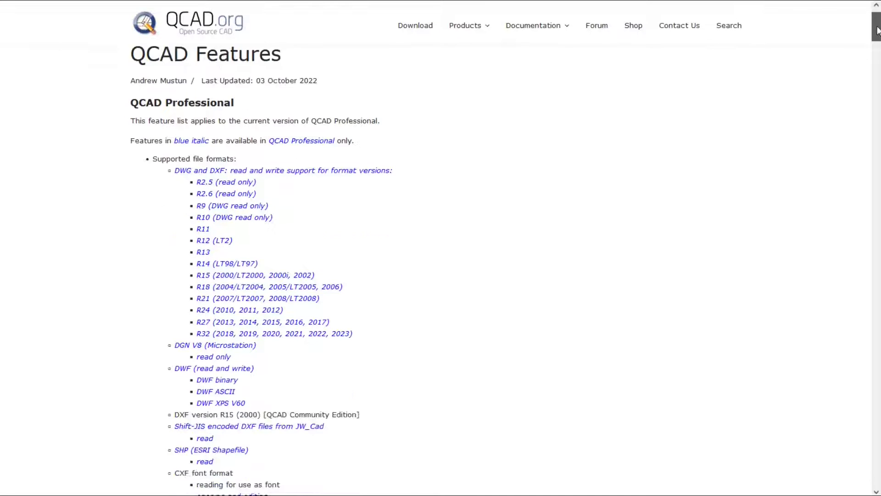
scroll(878, 37, down, 3)
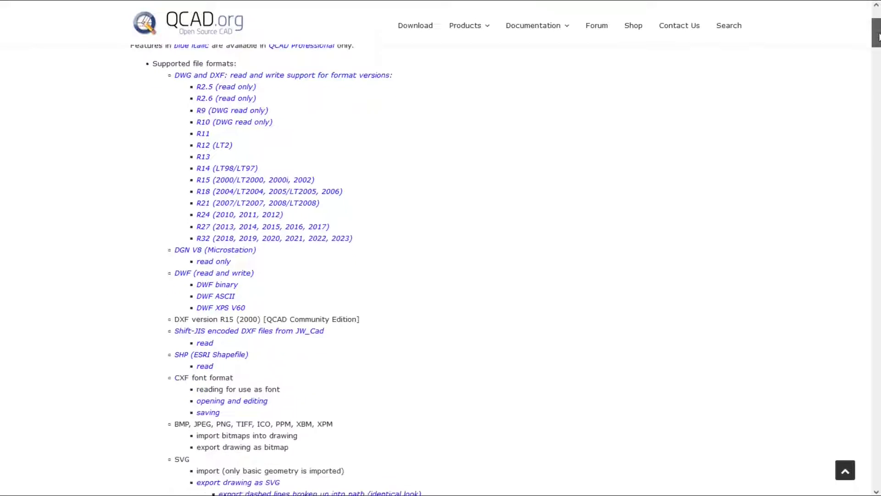
Scroll through QCAD's feature list and the download page's trial and All Downloads sections
drag(878, 37, 877, 211)
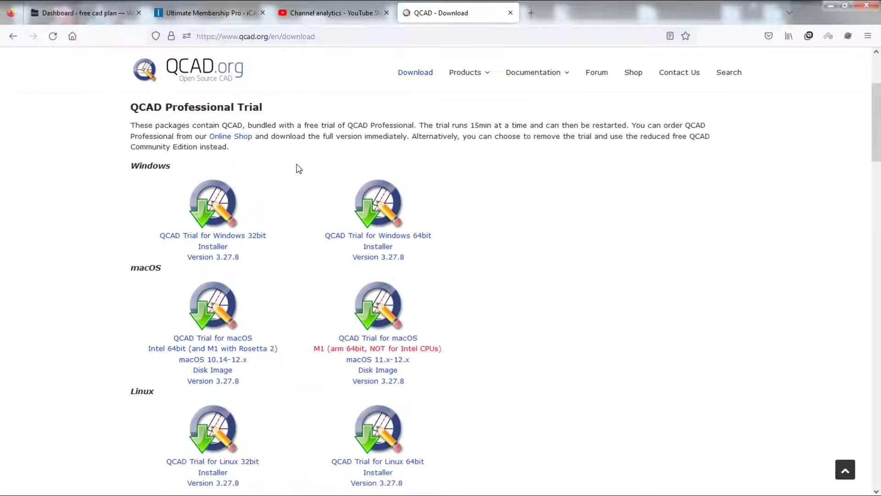
scroll(297, 164, down, 3)
scroll(296, 164, down, 5)
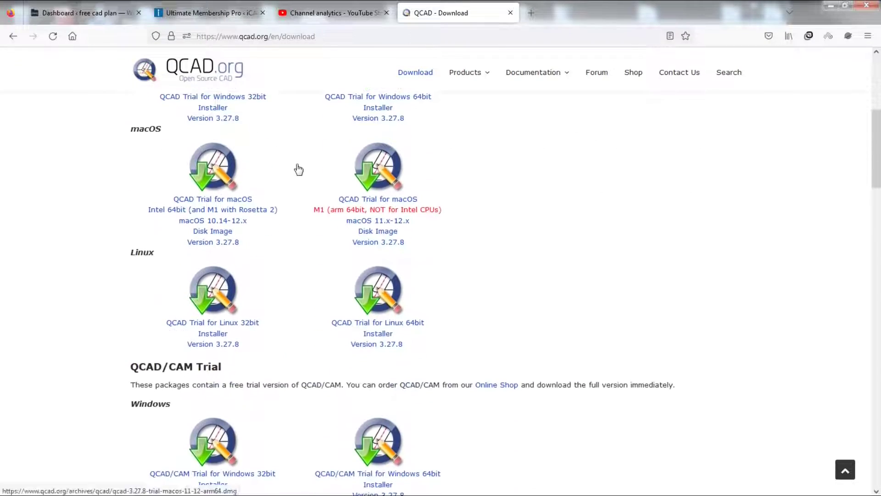
scroll(298, 170, down, 9)
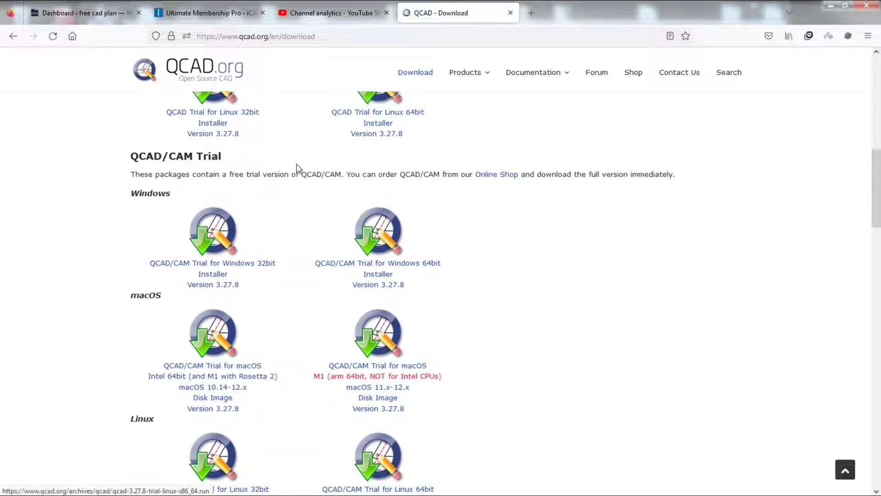
scroll(298, 169, down, 6)
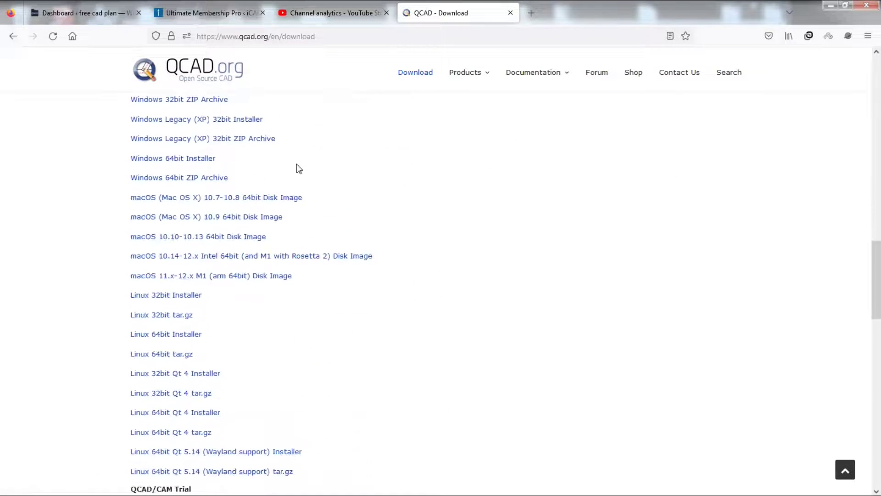
scroll(298, 168, up, 12)
scroll(297, 169, up, 4)
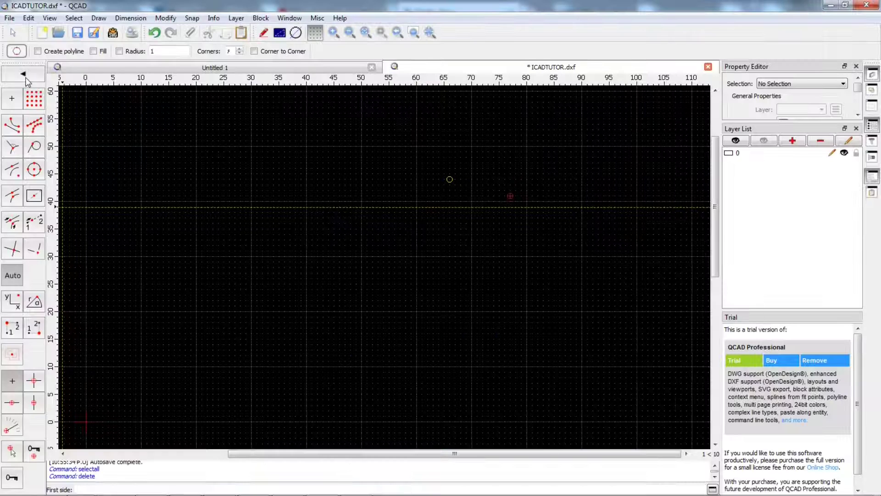
Place a hexagon in the drawing by its centre and a corner point
click(23, 74)
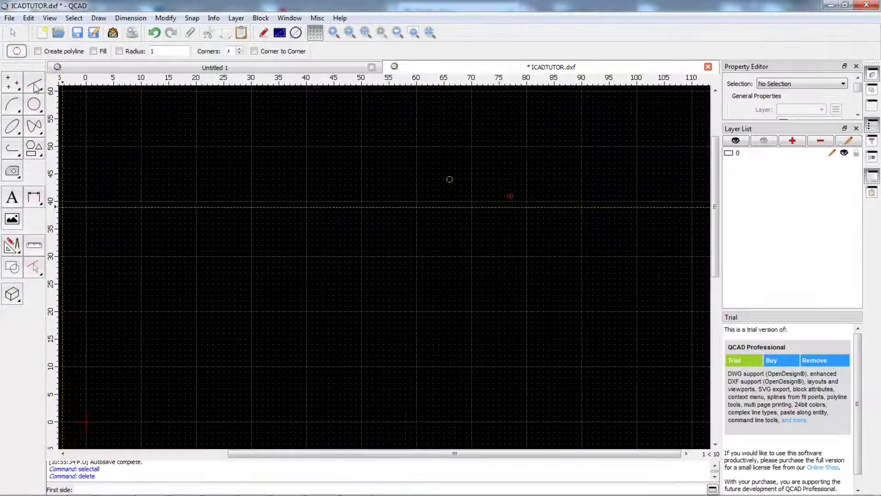
click(32, 86)
click(289, 284)
click(358, 312)
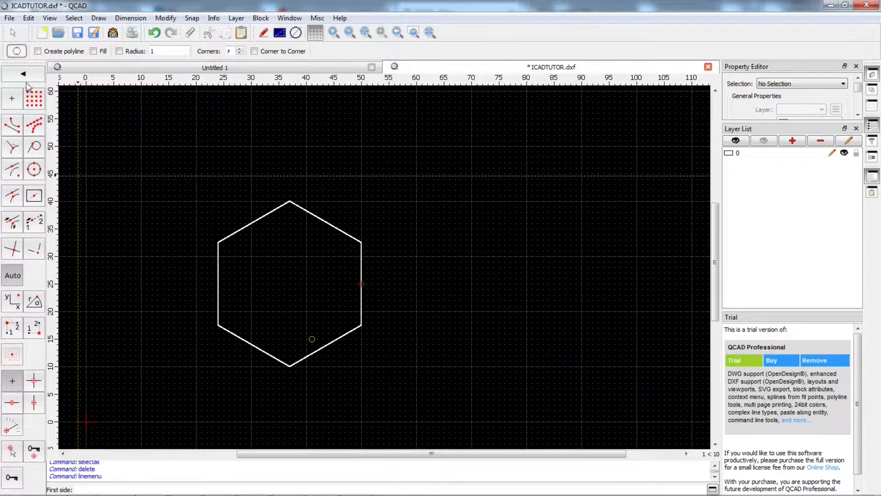
right_click(309, 338)
Draw a stepped line chain from the hexagon's upper-right corner to x 93, down to y 9, then to x 60
click(12, 98)
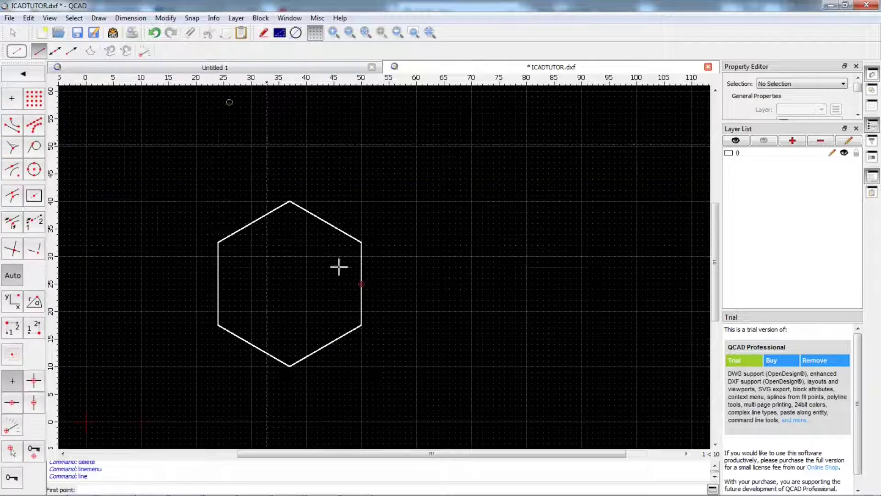
click(362, 241)
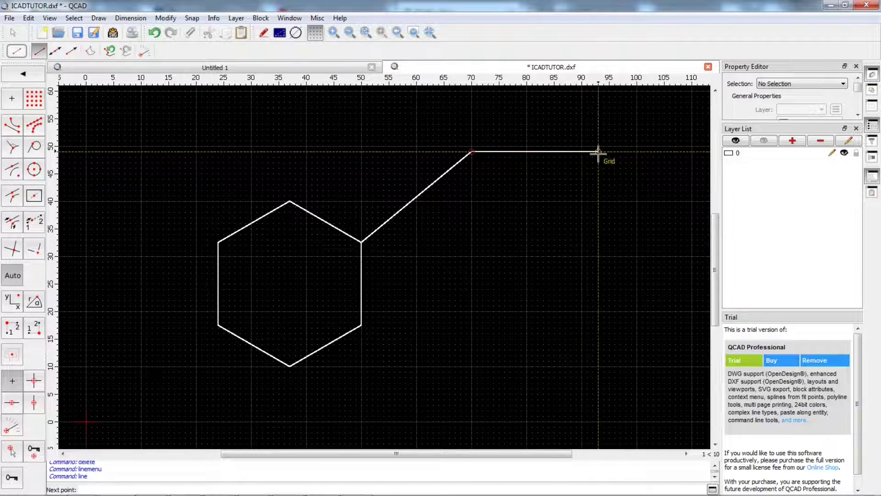
click(598, 151)
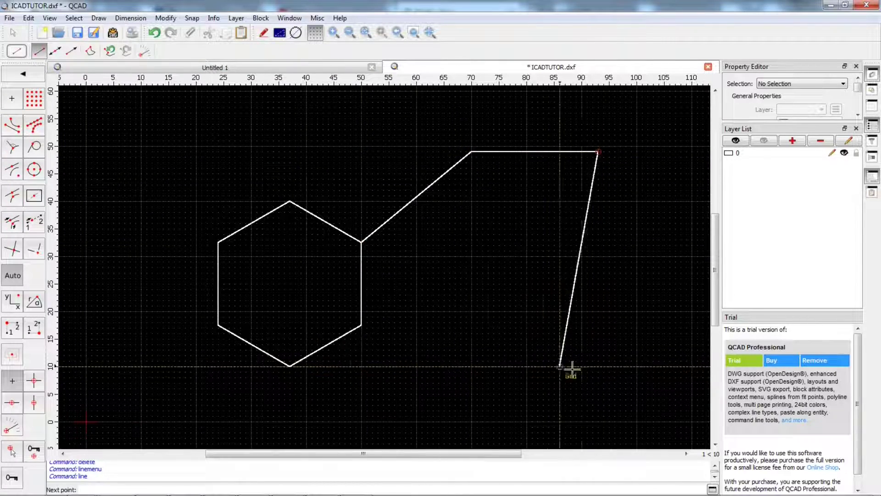
click(599, 372)
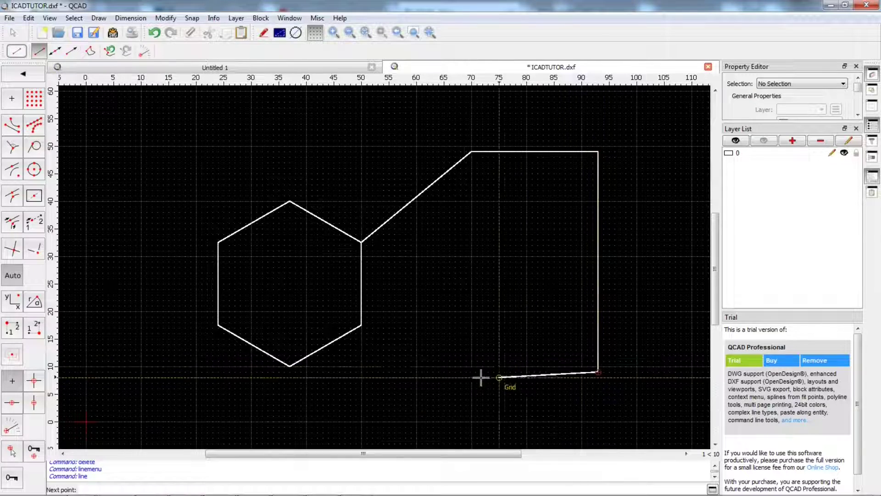
click(504, 372)
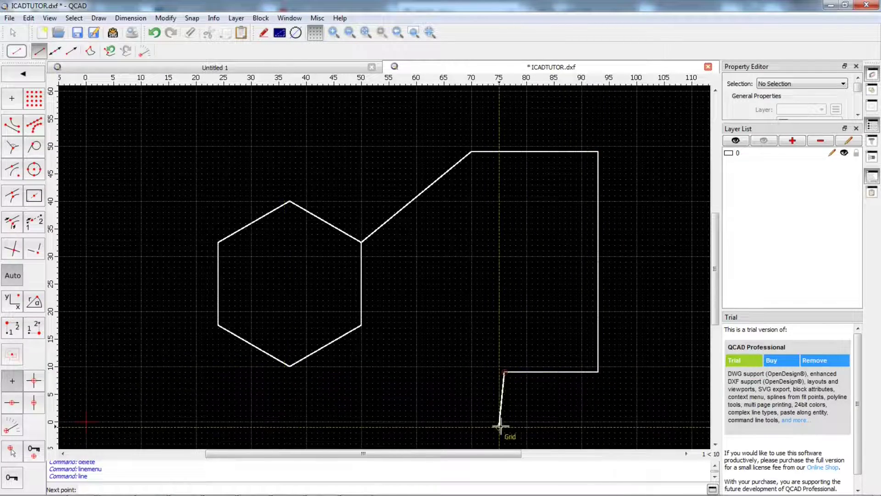
click(416, 422)
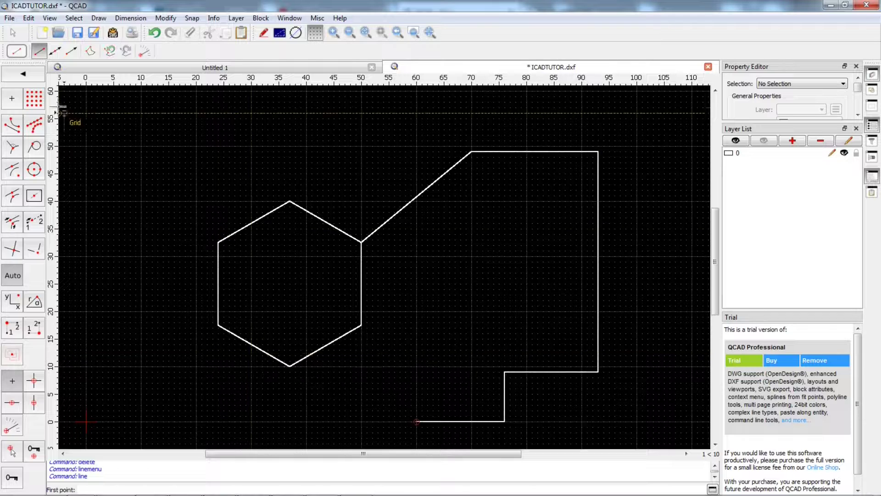
click(31, 76)
Close the outline with a bent line from the bottom line's left end to the hexagon's lower-right corner
click(31, 76)
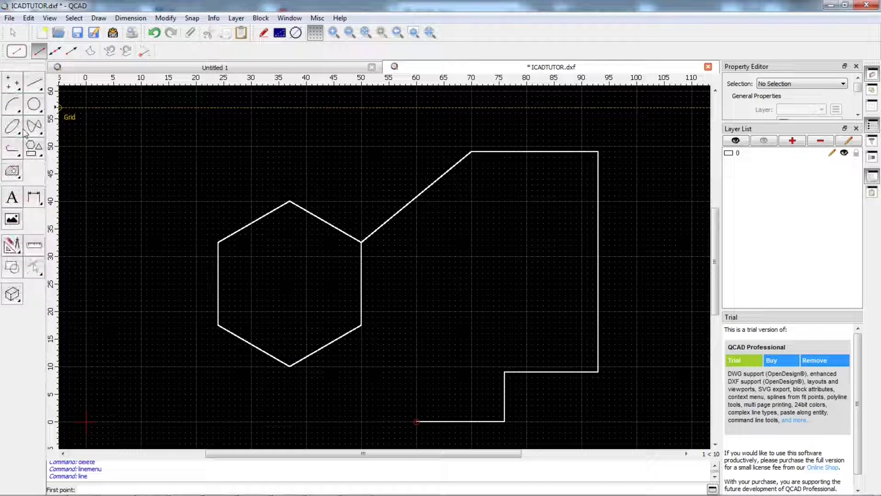
click(12, 110)
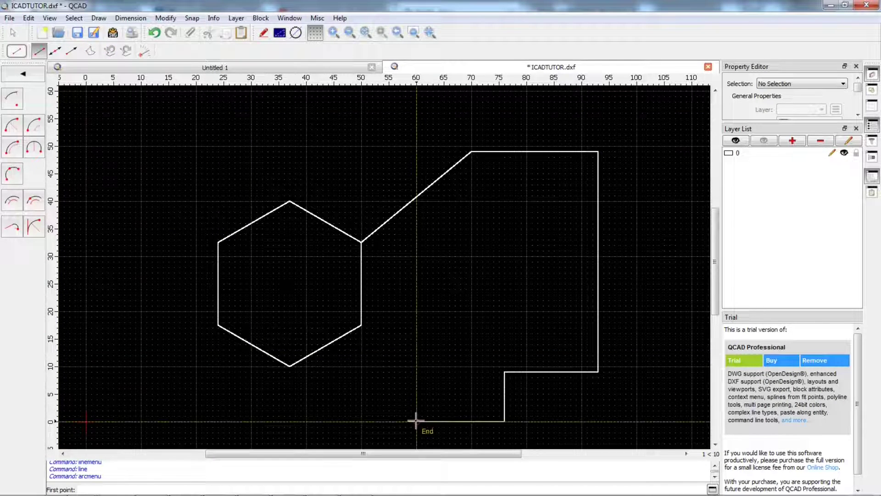
click(417, 422)
click(367, 400)
click(362, 325)
right_click(451, 291)
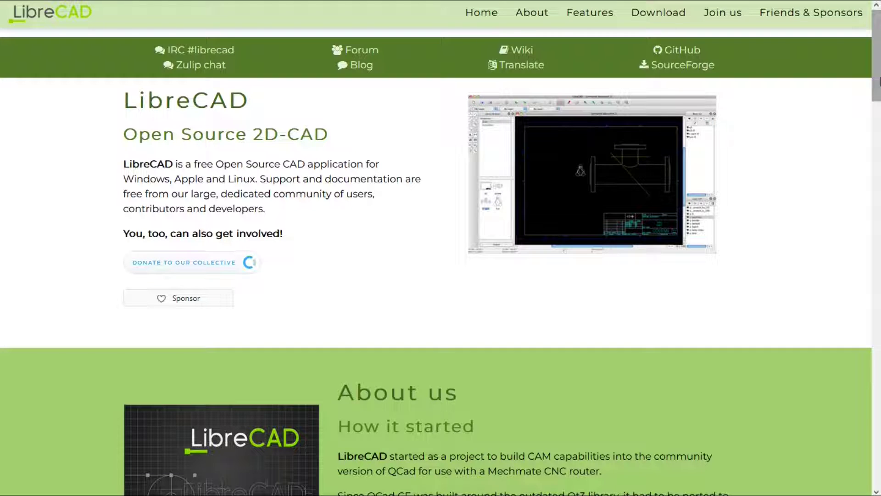
Scroll down through LibreCAD's About-us web page
drag(880, 82, 875, 144)
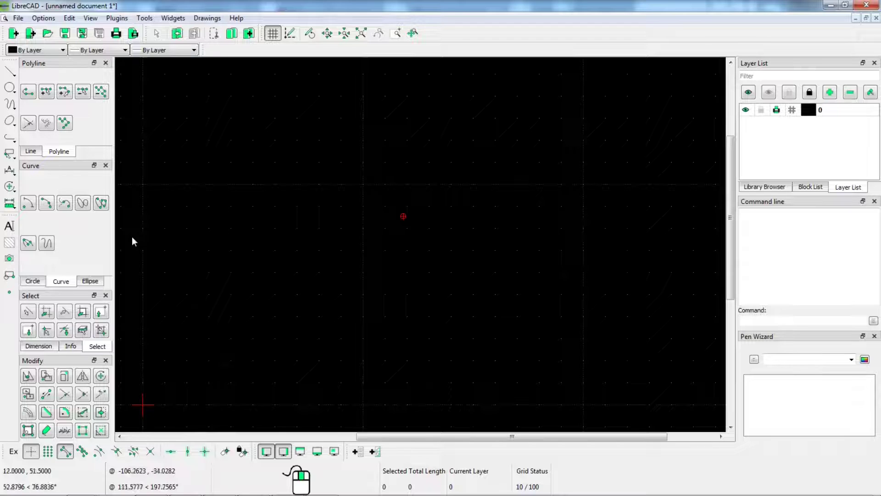
Draw an L-shape with two-point lines: a horizontal segment, then a vertical one rising from its right end
click(12, 76)
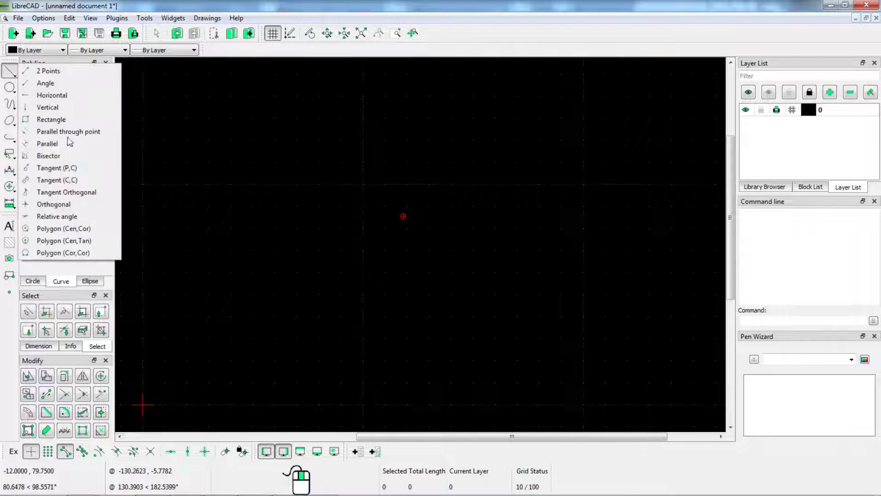
click(72, 74)
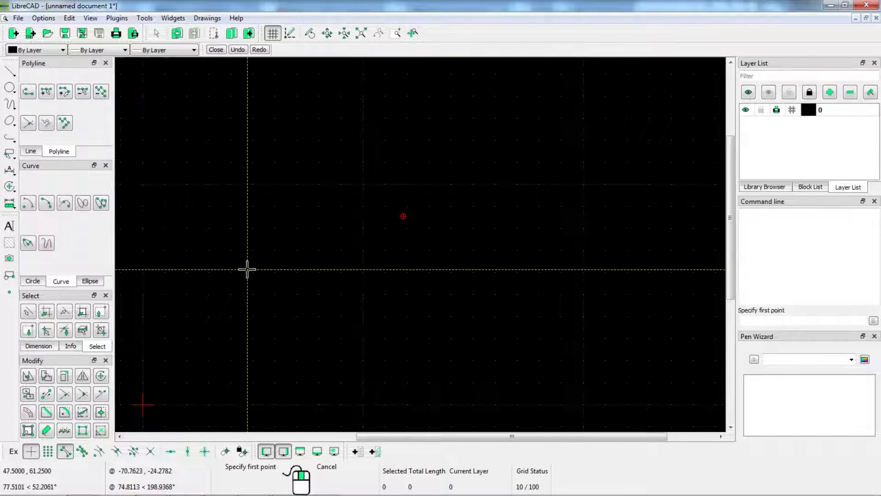
click(277, 272)
click(445, 272)
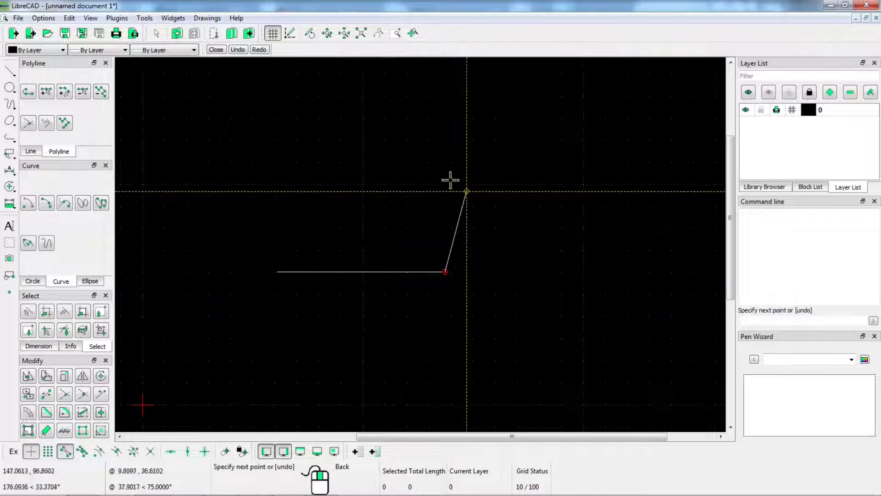
click(444, 179)
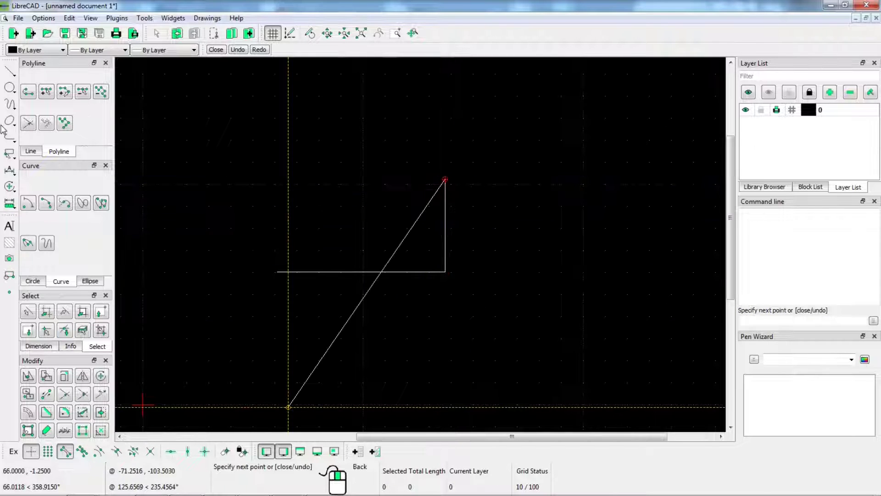
Add a centre-and-point circle centred on the vertical line's top end
click(9, 88)
click(67, 87)
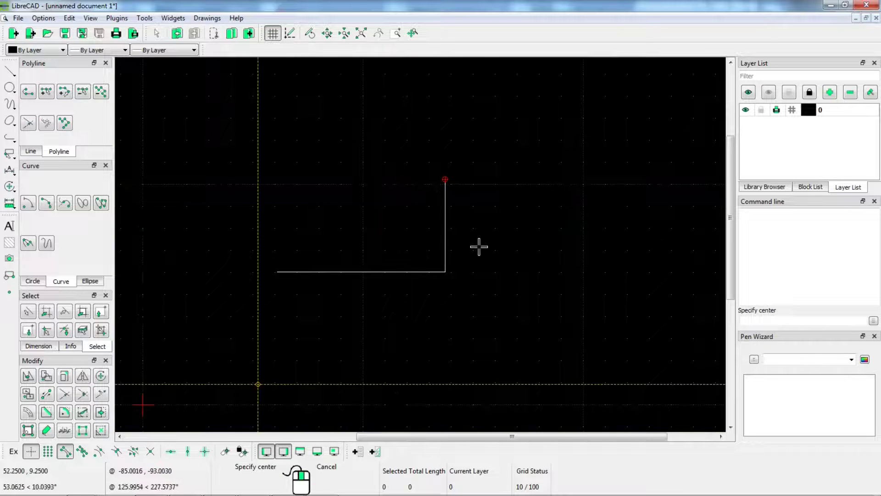
click(451, 182)
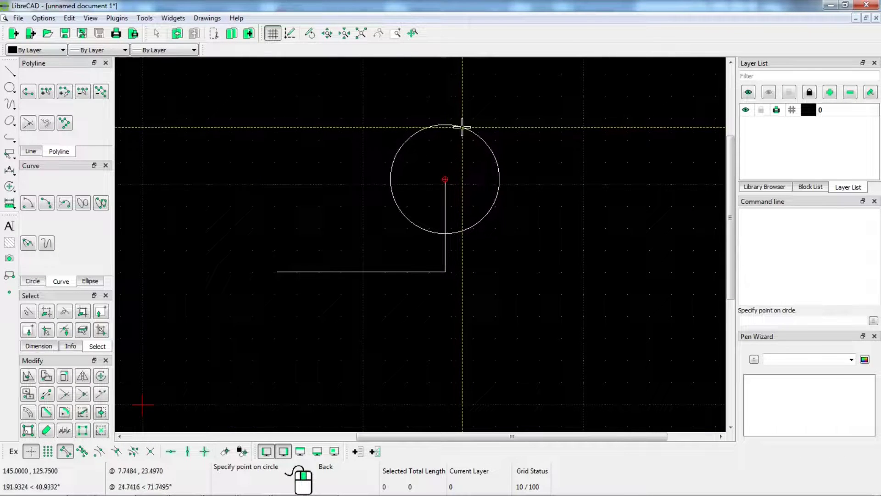
click(462, 128)
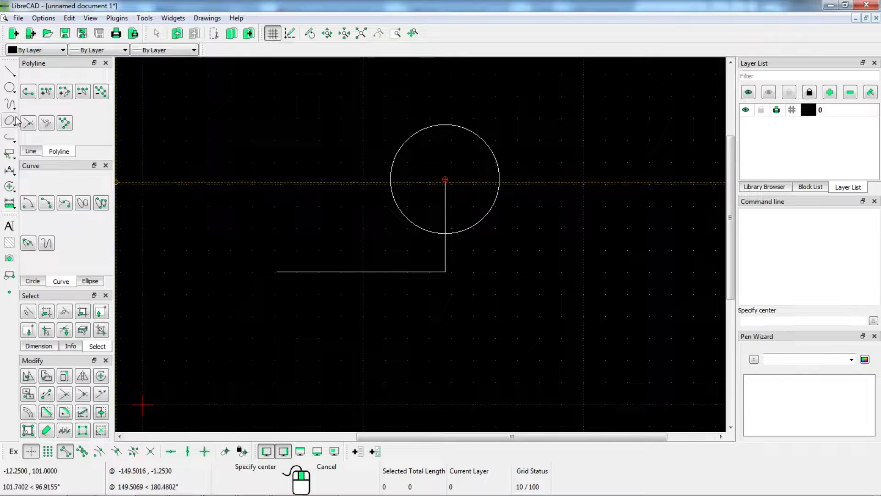
Draw a three-point arc curling down from the line's left end
click(10, 103)
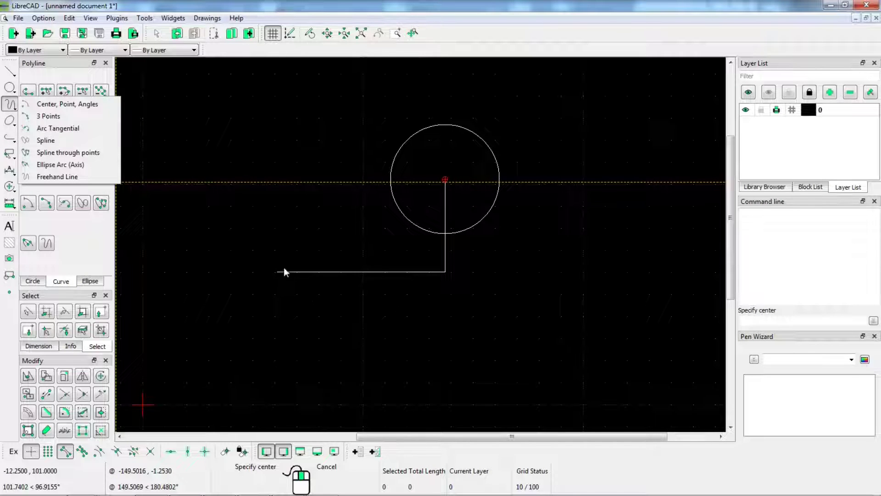
click(54, 116)
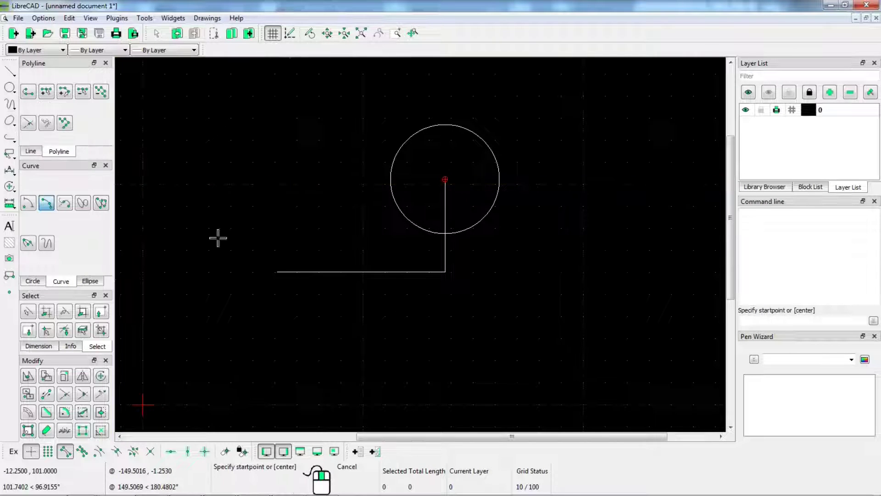
click(276, 272)
click(230, 310)
click(284, 342)
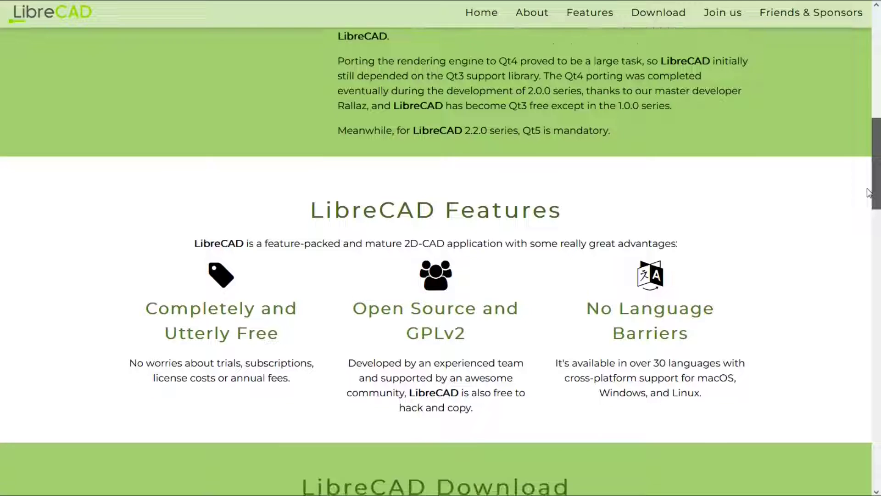
scroll(868, 189, down, 2)
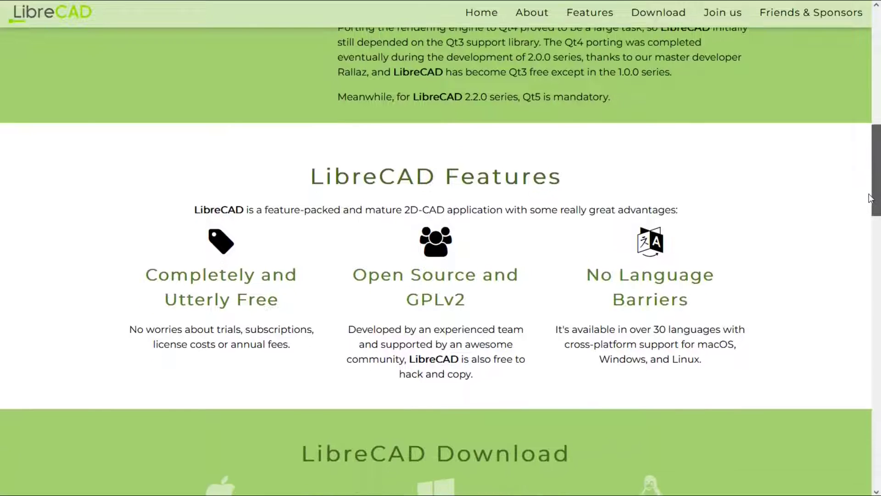
Scroll through the LibreCAD homepage's features section
scroll(872, 203, down, 3)
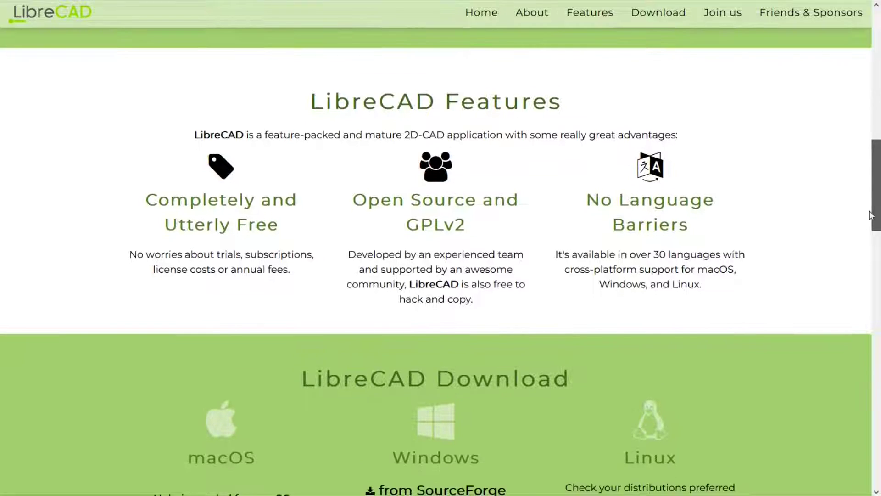
scroll(867, 232, down, 2)
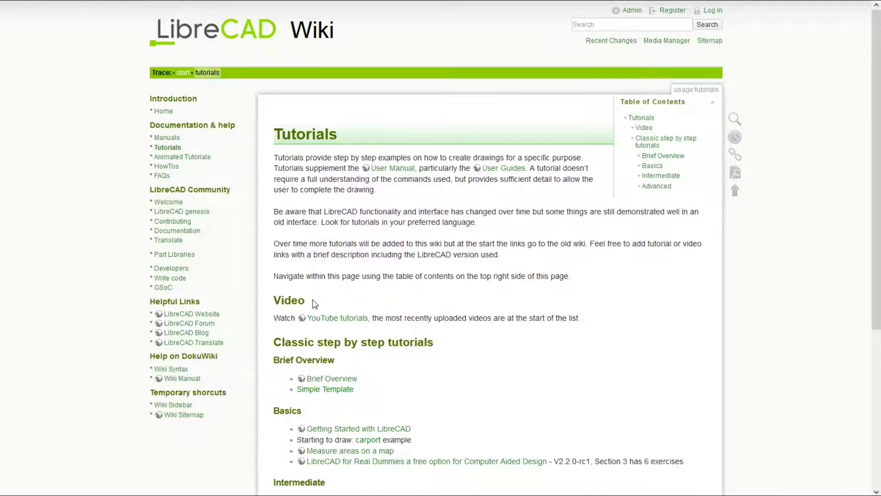
scroll(315, 304, down, 5)
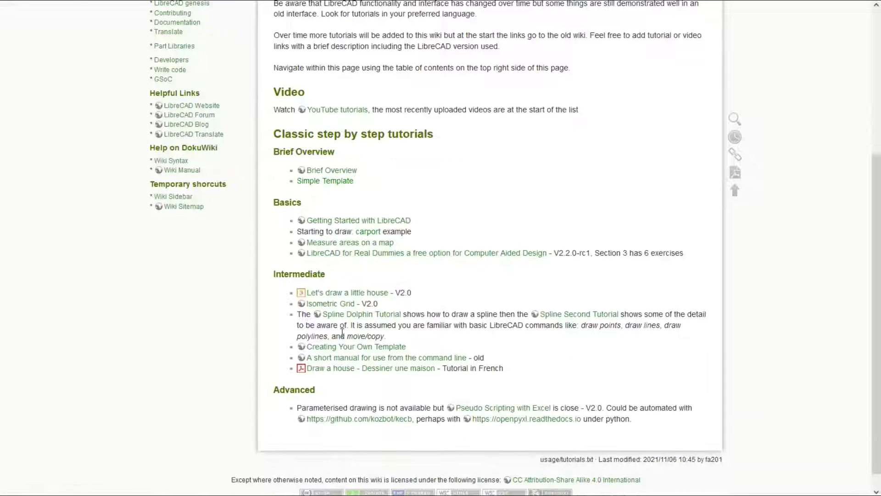
scroll(342, 332, up, 5)
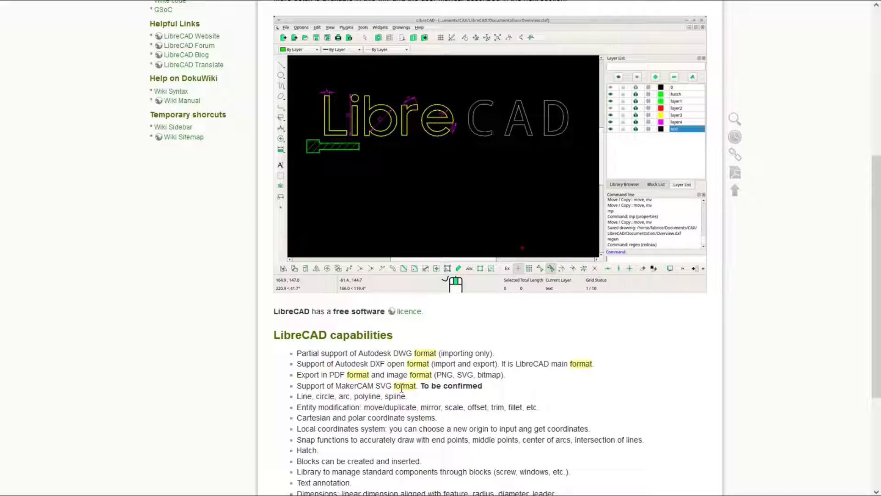
Scroll the capabilities list down to the Download and Build from source sections
scroll(402, 388, down, 3)
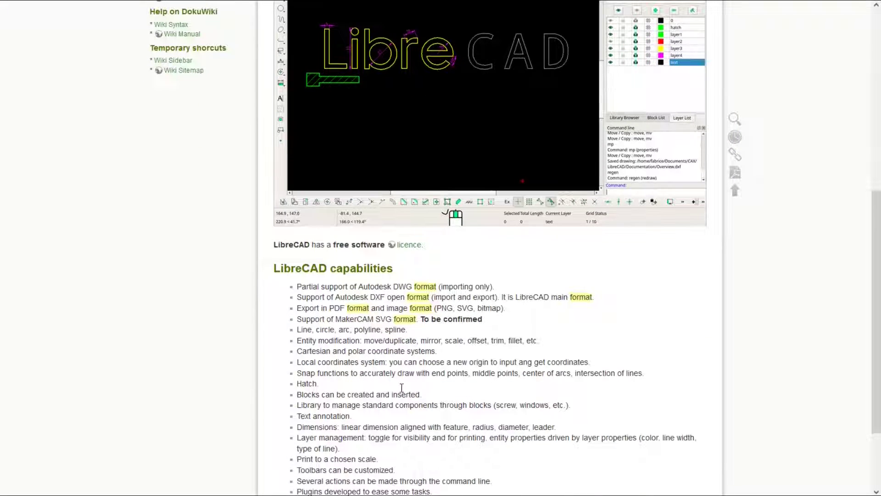
scroll(401, 388, down, 3)
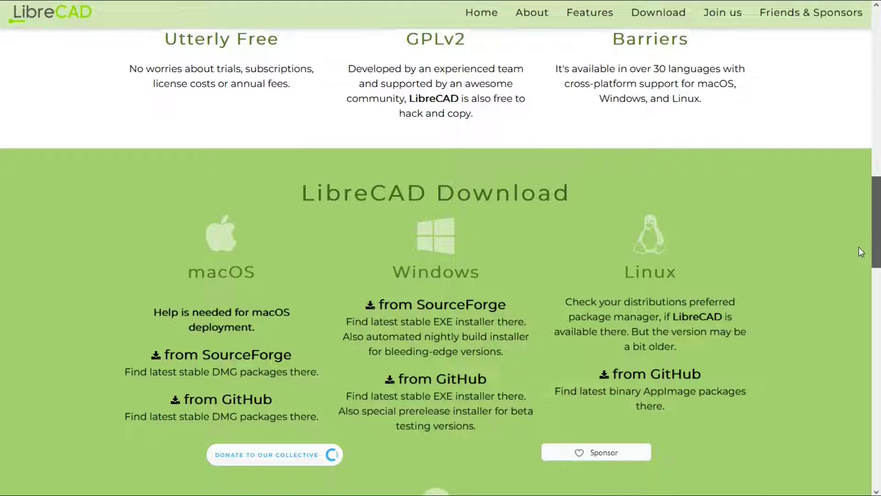
scroll(859, 250, down, 2)
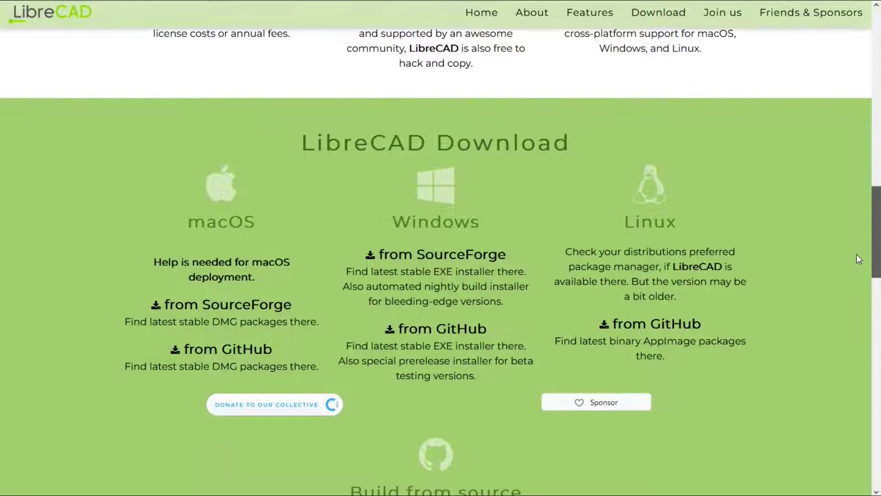
scroll(857, 259, down, 2)
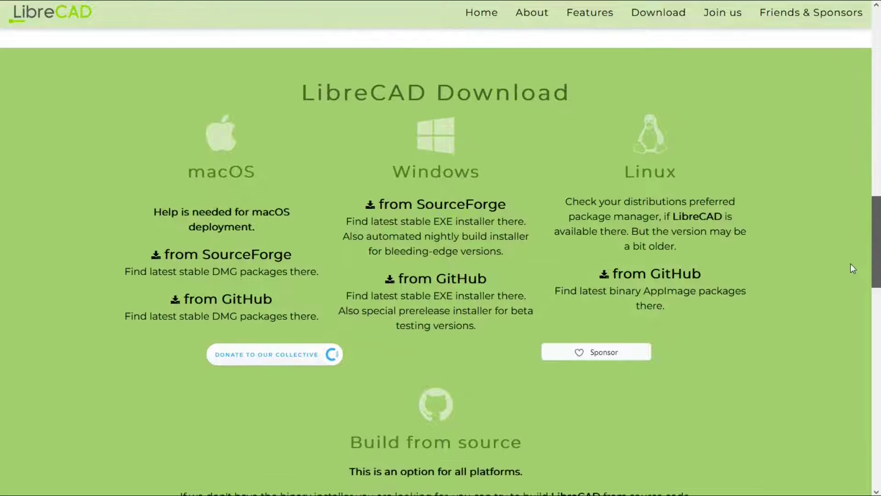
scroll(853, 269, down, 3)
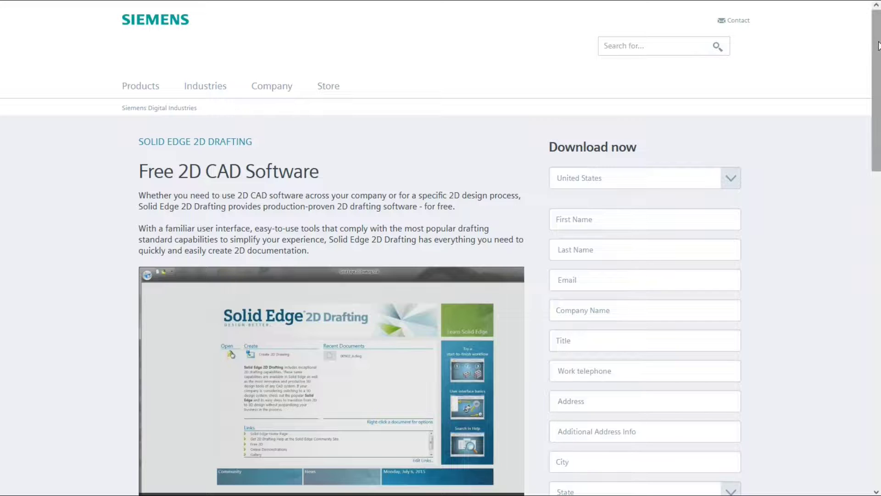
drag(878, 44, 880, 84)
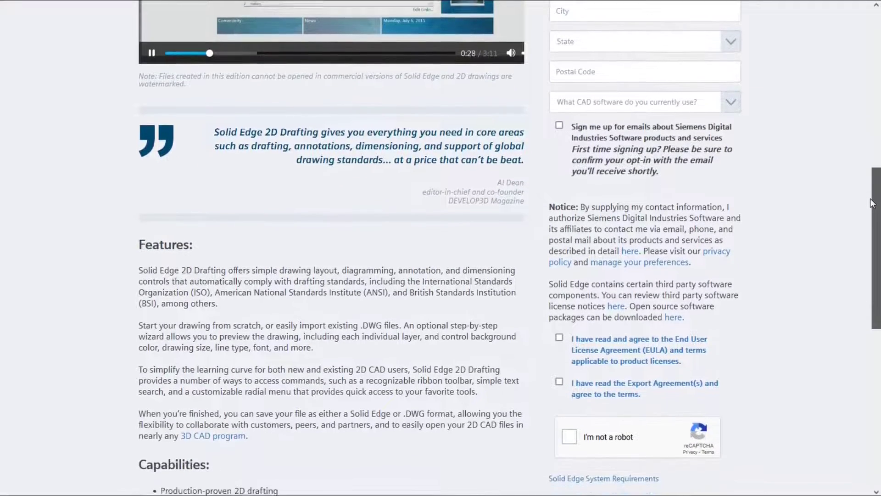
drag(873, 204, 865, 94)
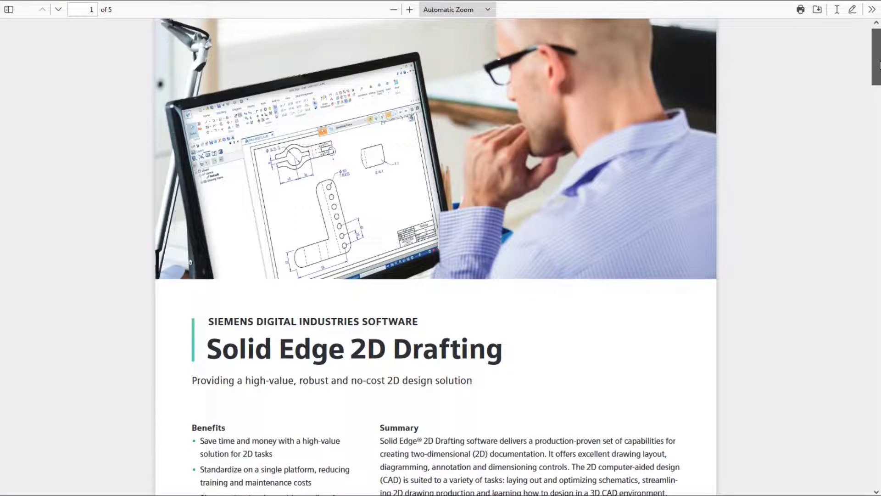
scroll(436, 303, down, 3)
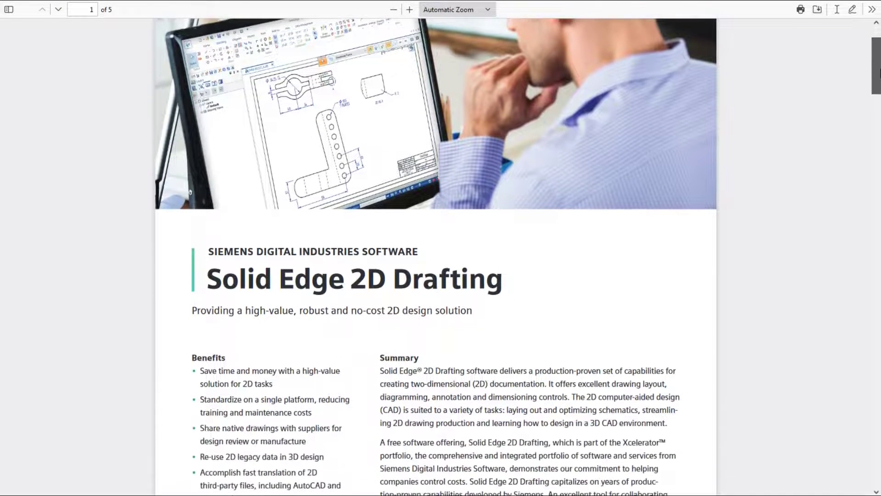
Scroll the Solid Edge 2D Drafting datasheet from its title page down to page 3
scroll(436, 257, down, 2)
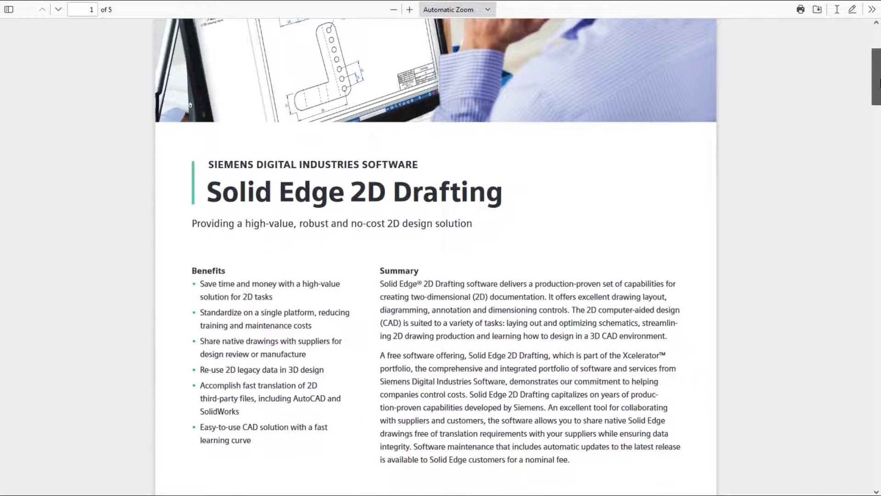
scroll(436, 257, down, 5)
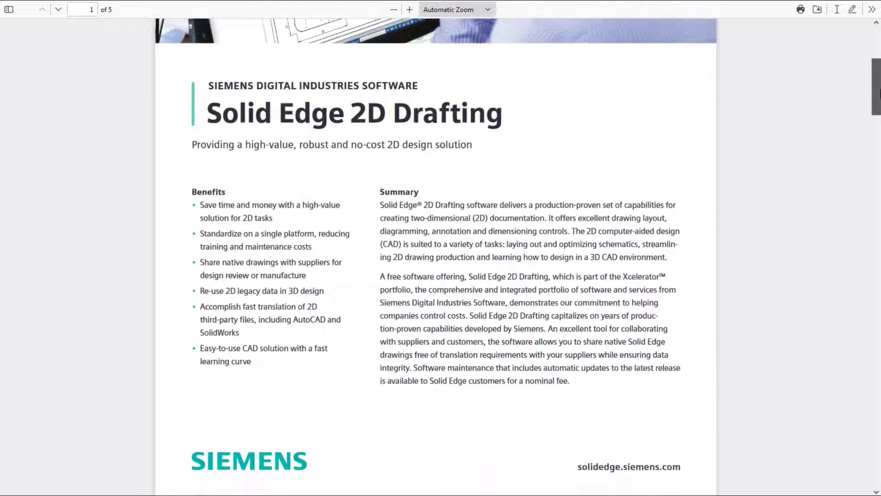
scroll(436, 257, down, 5)
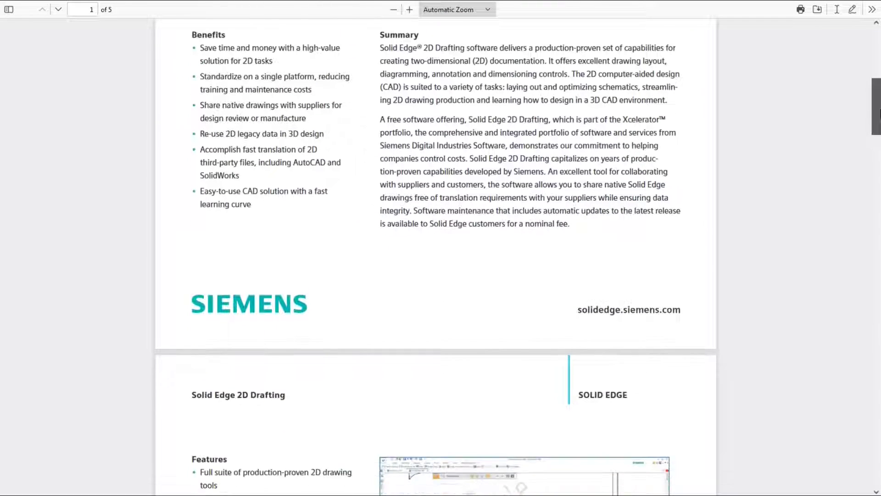
scroll(436, 257, down, 5)
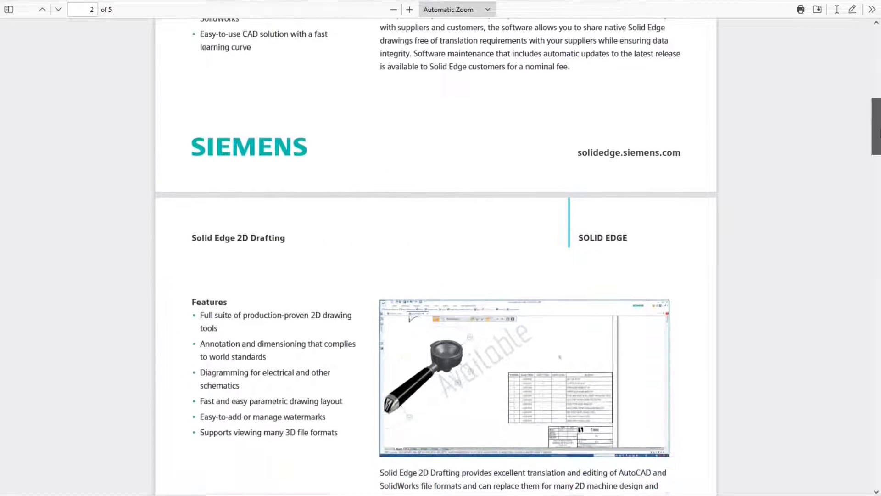
scroll(436, 257, down, 5)
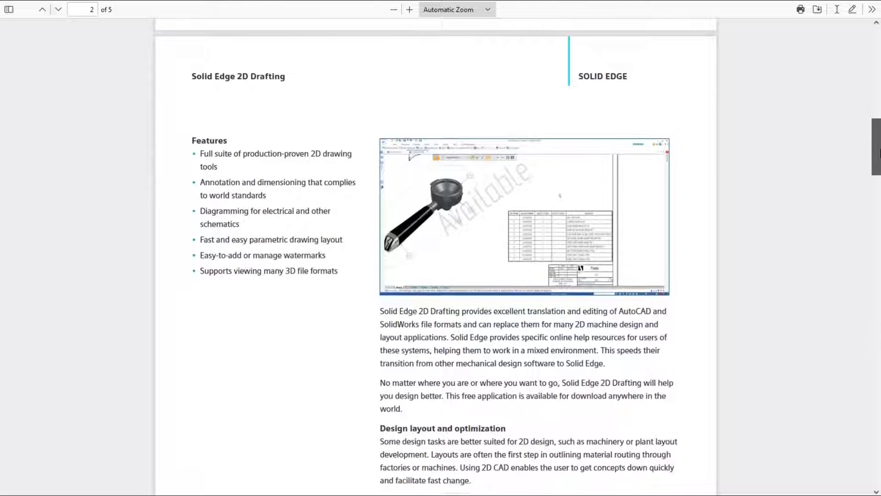
scroll(436, 257, down, 3)
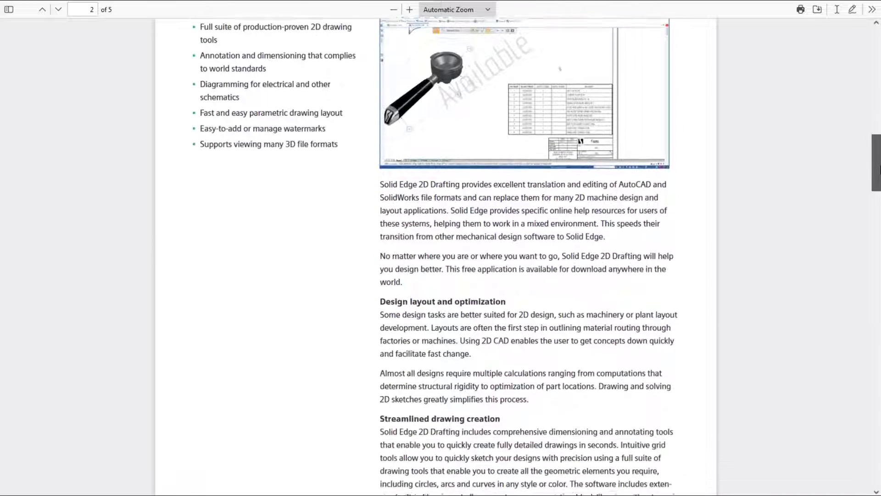
scroll(436, 257, down, 4)
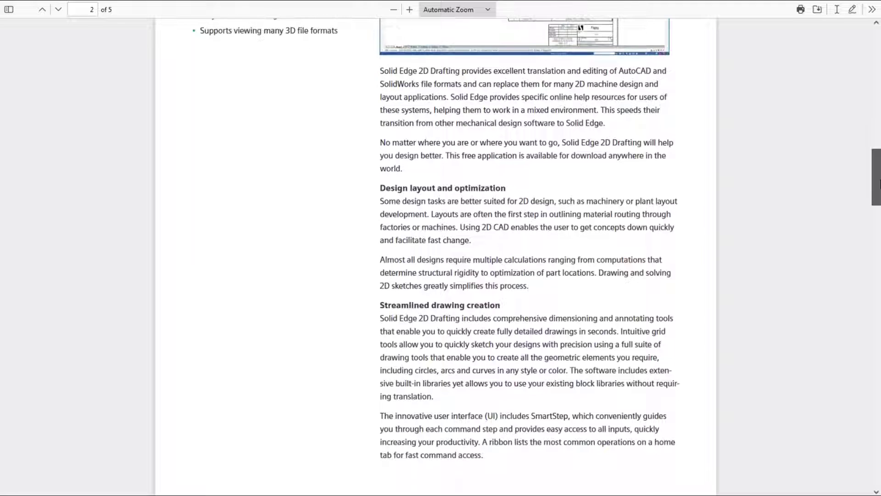
scroll(436, 257, down, 7)
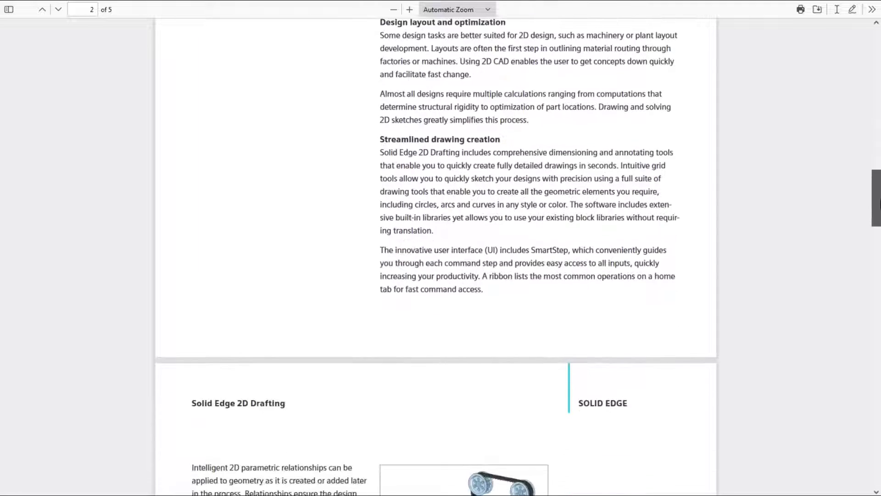
drag(879, 216, 879, 251)
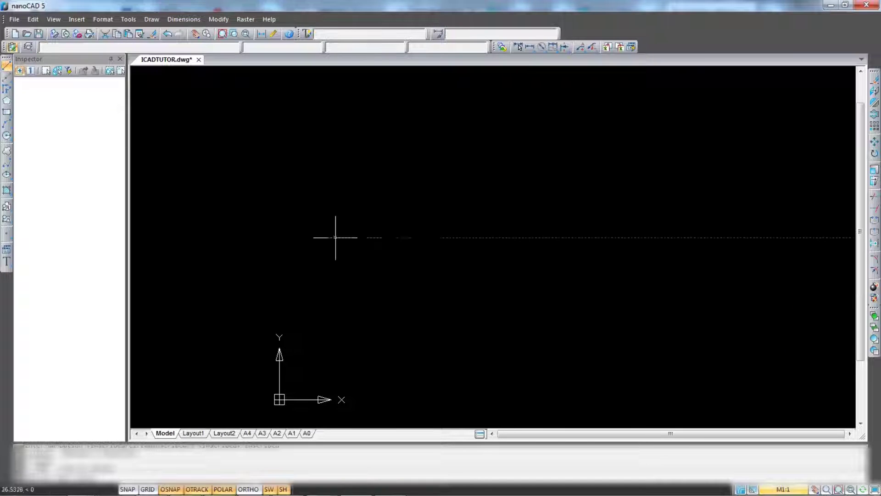
Close the rectangular outline and add a small circular hole near its top-left corner
click(491, 238)
click(491, 346)
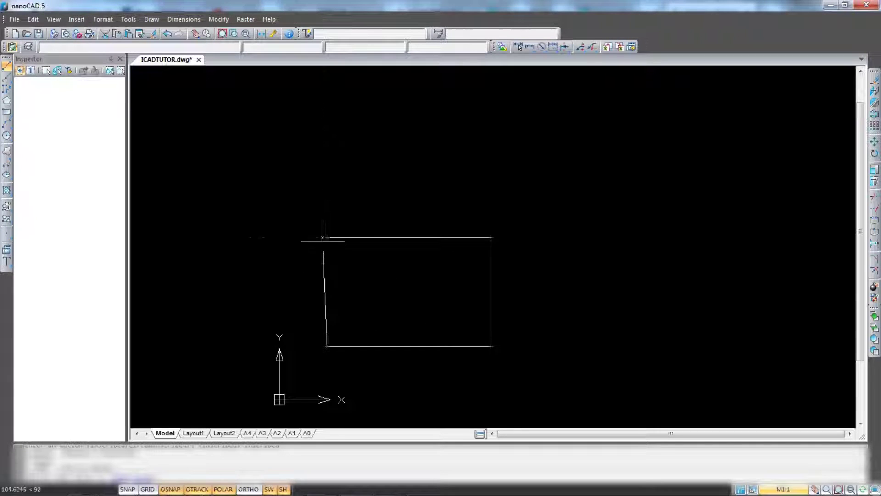
click(327, 237)
click(6, 135)
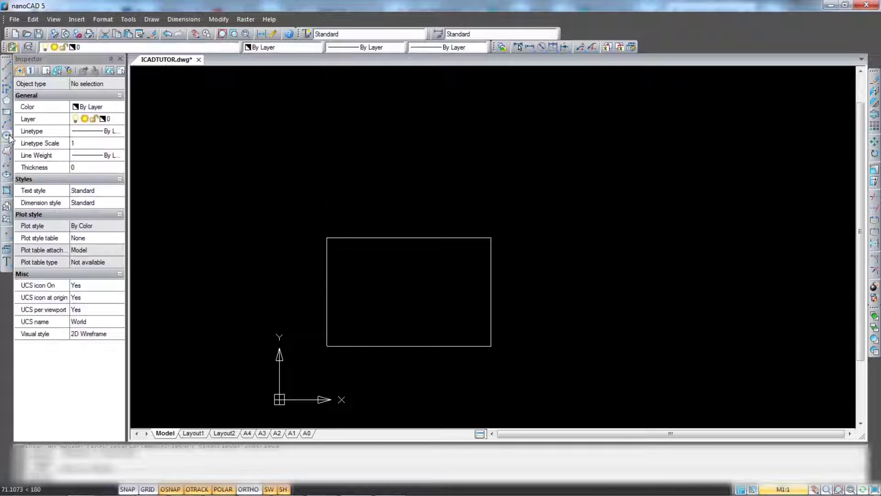
click(350, 262)
click(357, 250)
Draw a diagonal line across the rectangle's top-right corner
click(7, 66)
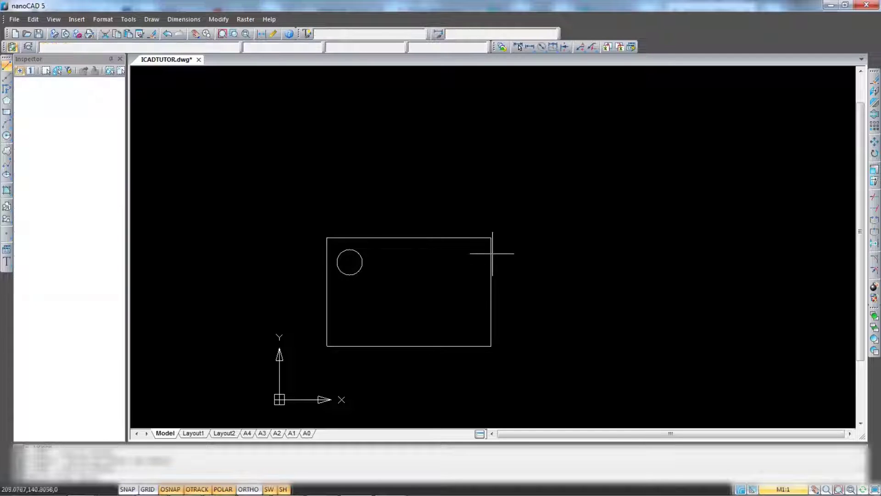
click(407, 211)
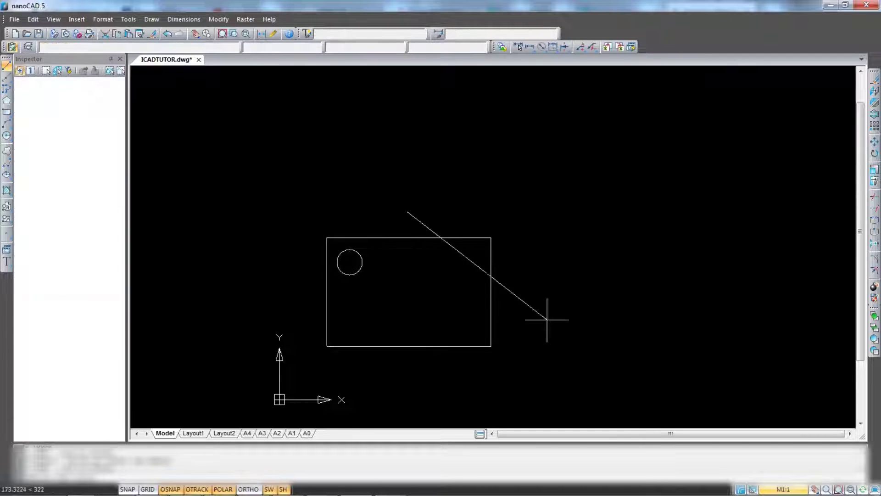
click(520, 299)
key(Escape)
Trim the diagonal line and corner edges with TR to form a chamfer
text(TR)
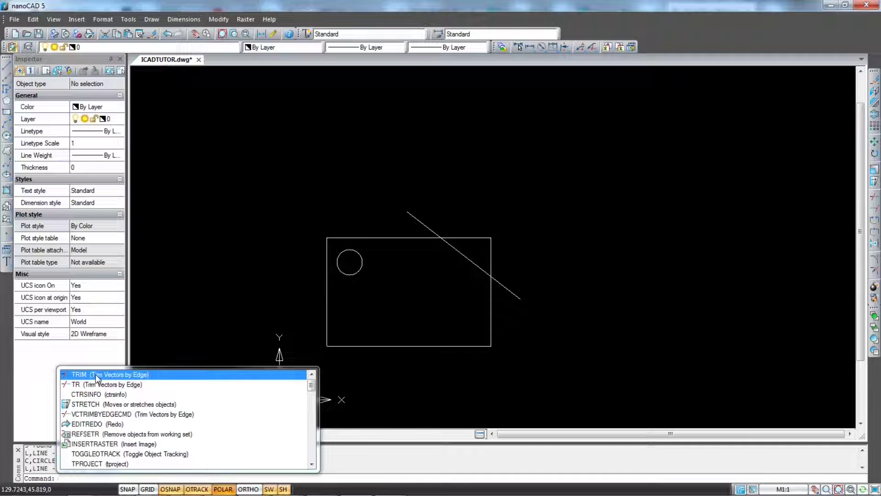
click(97, 375)
click(524, 219)
click(464, 275)
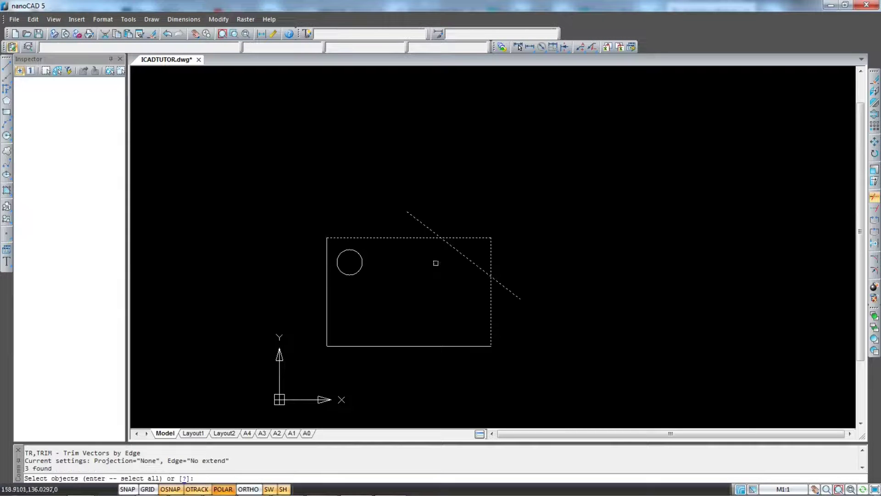
key(Return)
click(507, 289)
click(428, 226)
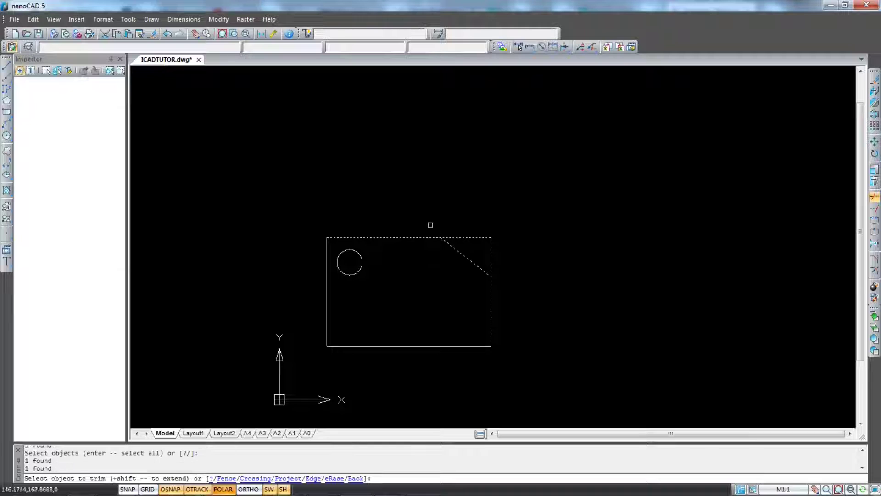
key(Escape)
Add a second circular hole near the bottom-right corner
text(c)
key(Return)
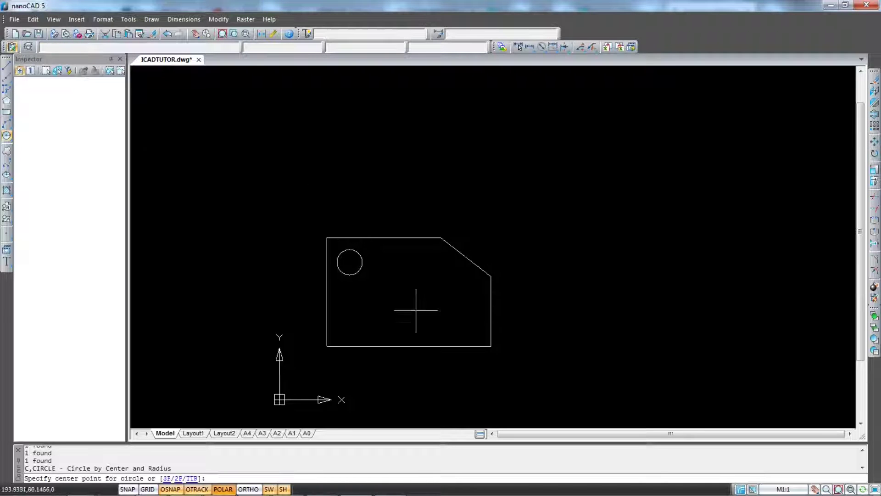
click(467, 325)
click(475, 316)
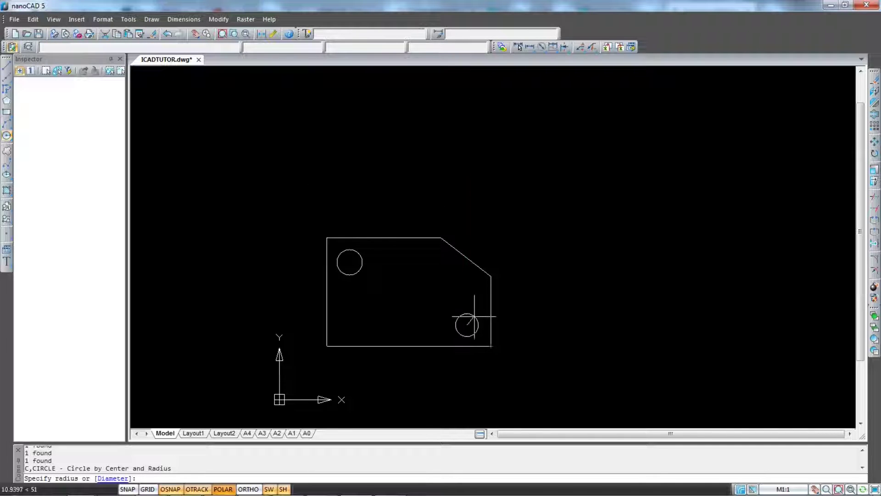
Draw a 4-sided inscribed polygon centred near the axes origin
click(6, 100)
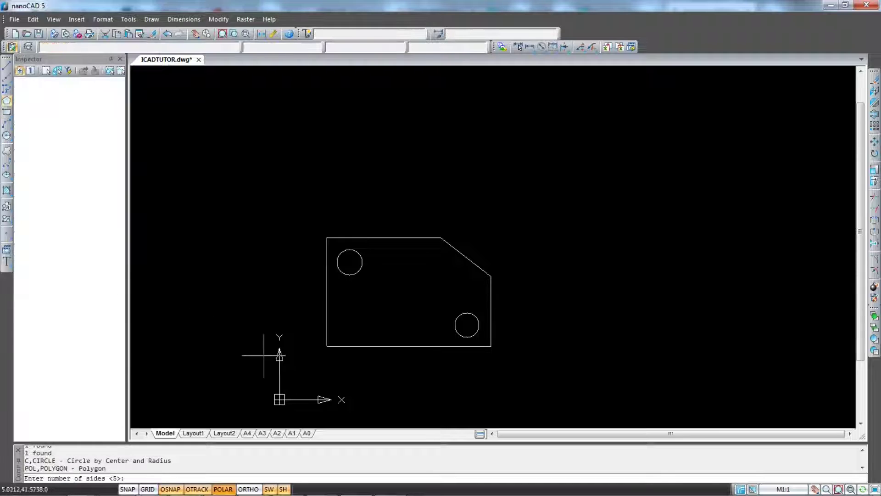
text(4)
key(Return)
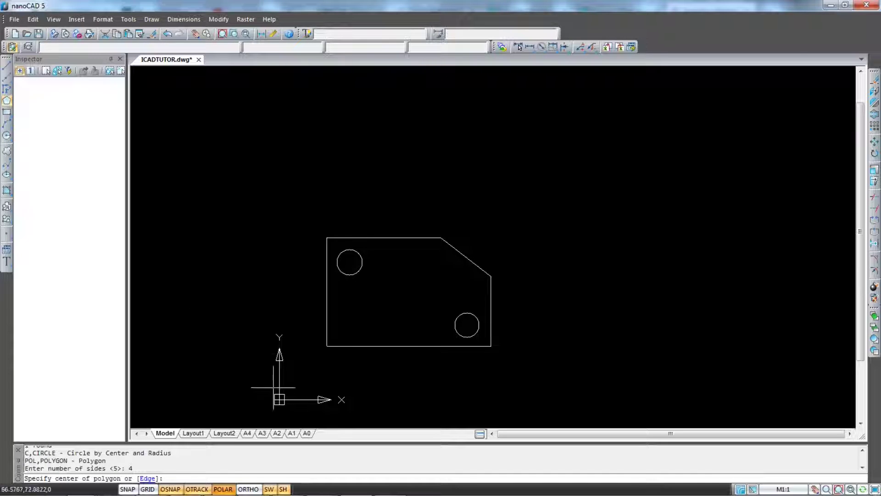
click(441, 237)
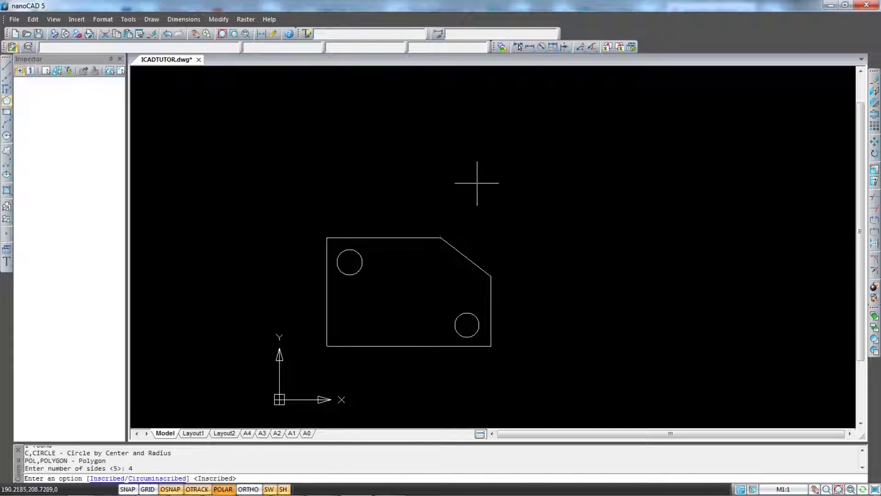
click(109, 479)
click(482, 226)
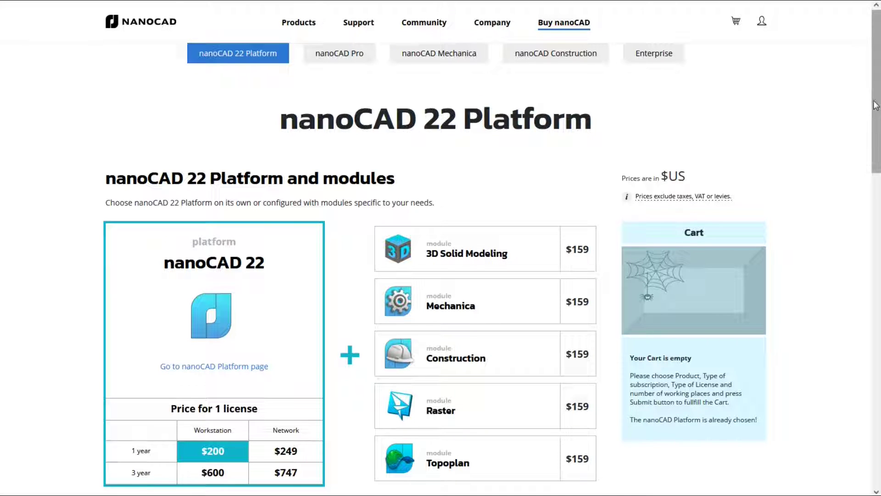
Scroll the nanoCAD 22 pricing page, then the online-help Import topic down to its 3D formats table
drag(877, 106, 880, 195)
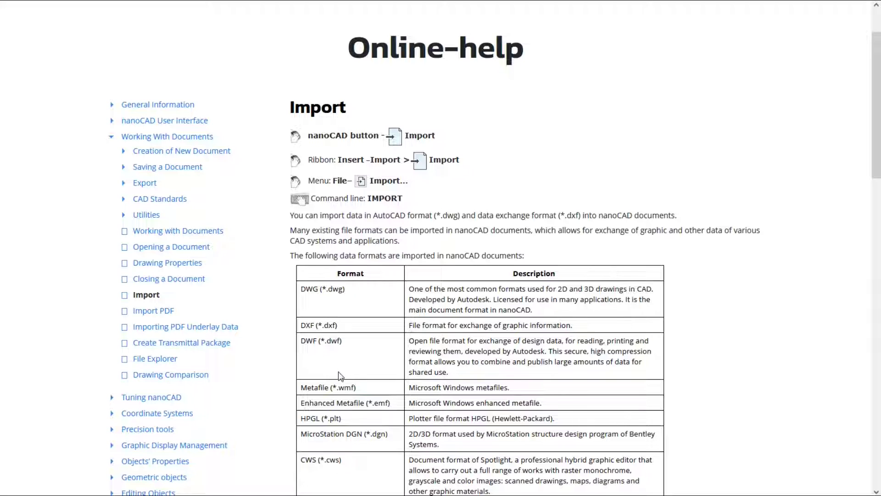
scroll(341, 377, down, 2)
scroll(341, 377, down, 5)
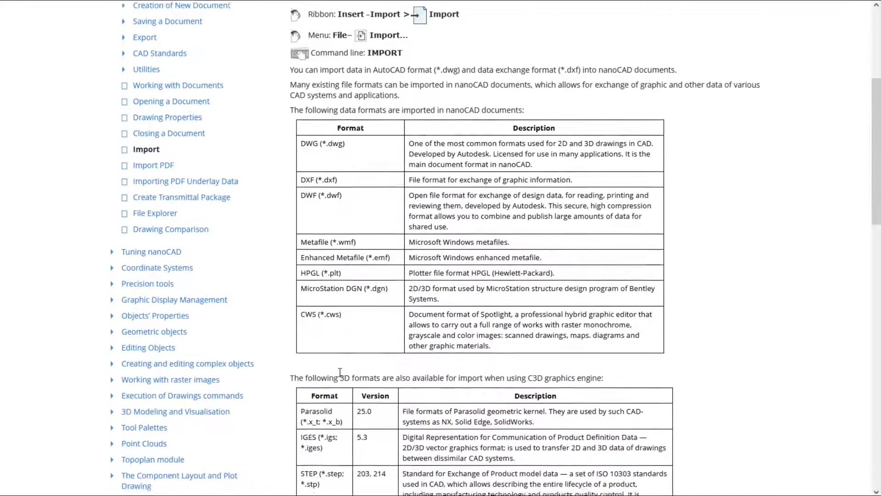
scroll(341, 377, down, 4)
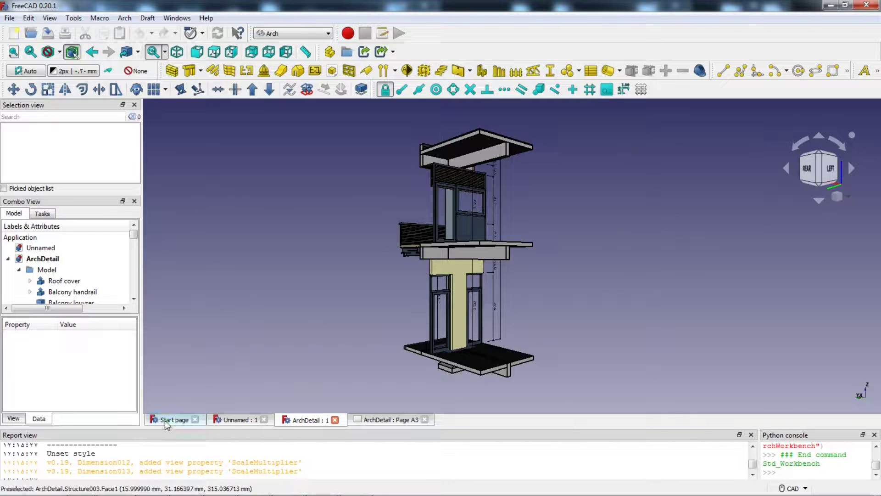
click(235, 420)
click(290, 420)
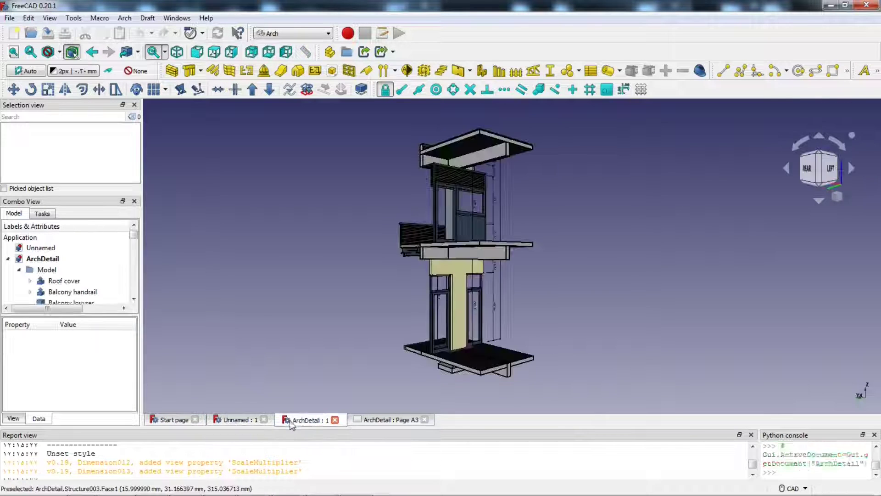
click(380, 420)
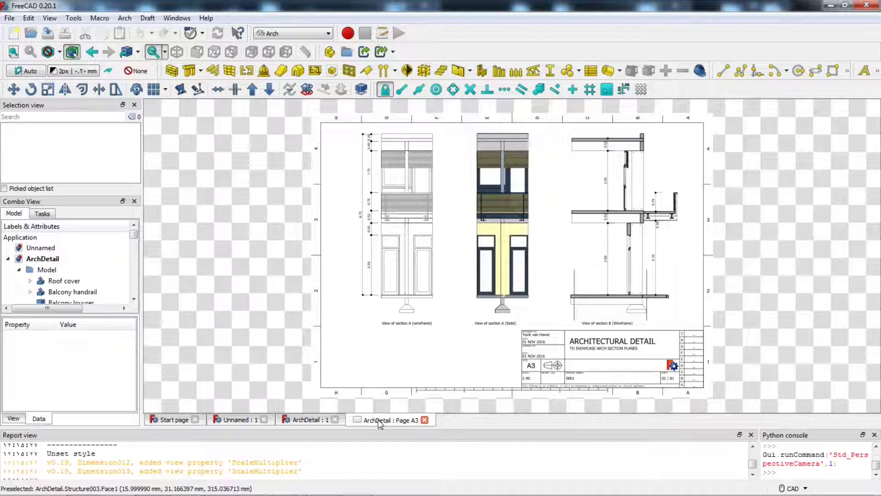
click(307, 420)
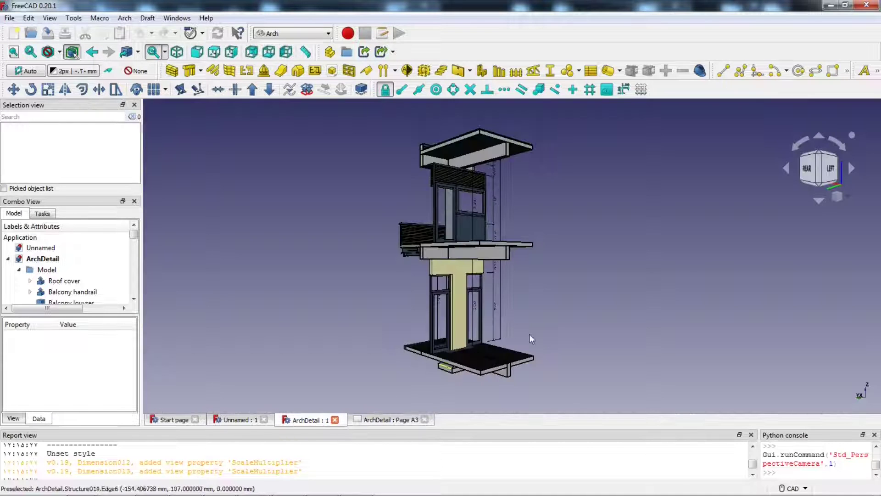
scroll(564, 325, up, 2)
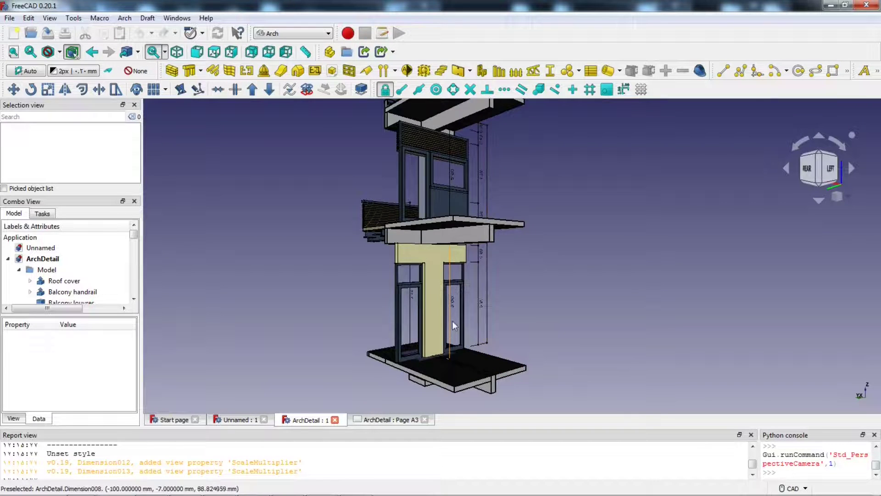
scroll(452, 321, down, 3)
scroll(482, 277, up, 1)
middle_drag(530, 288, 464, 290)
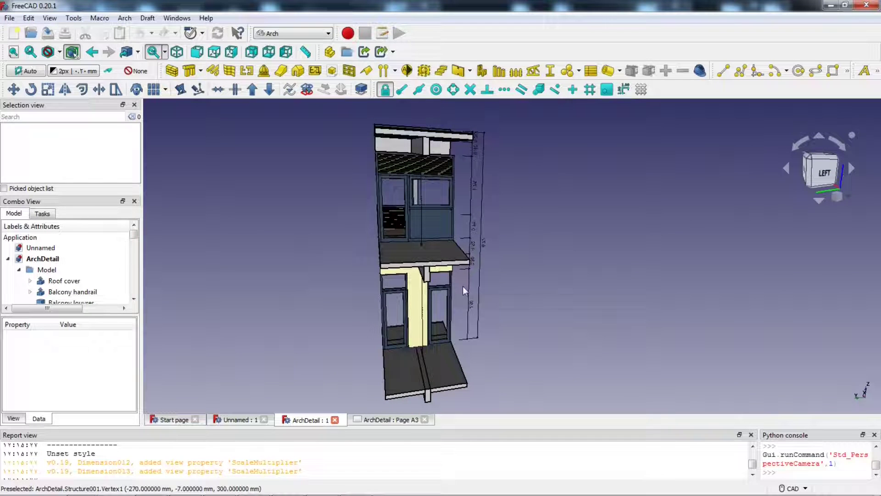
Snap the ArchDetail building to a standard view, then scroll the Features page to the ecosystem section
click(852, 136)
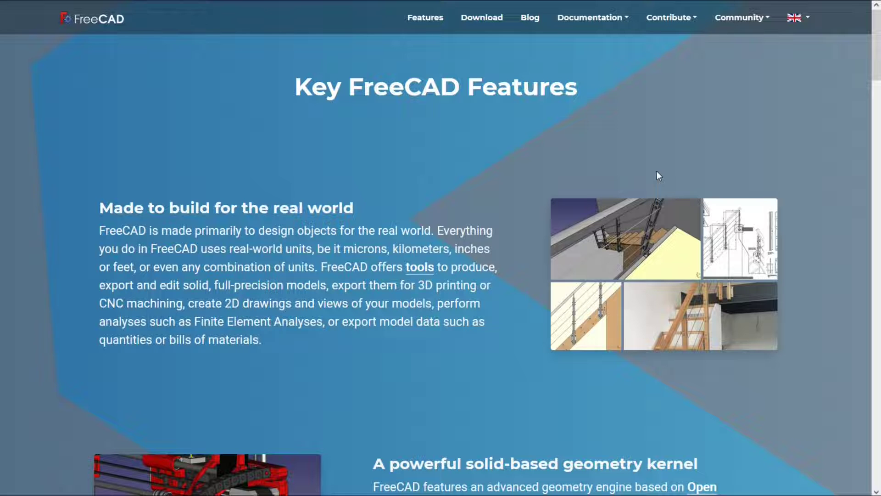
scroll(657, 176, down, 3)
scroll(659, 176, down, 3)
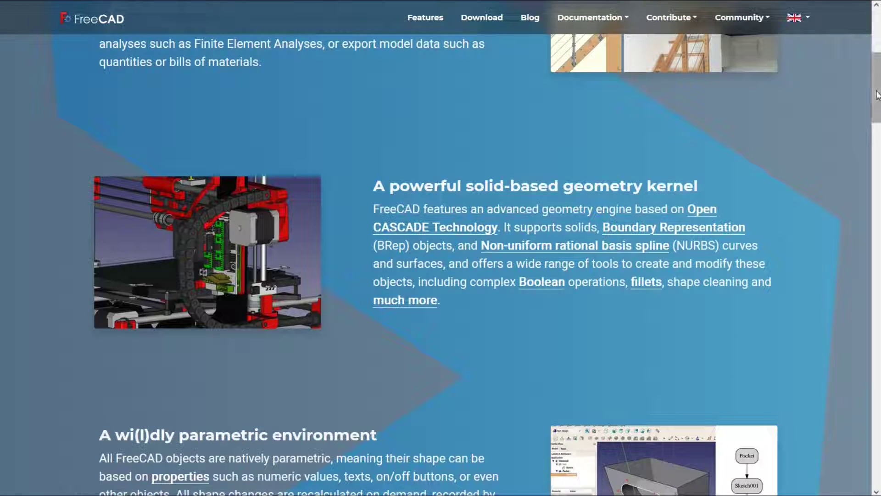
drag(878, 97, 879, 226)
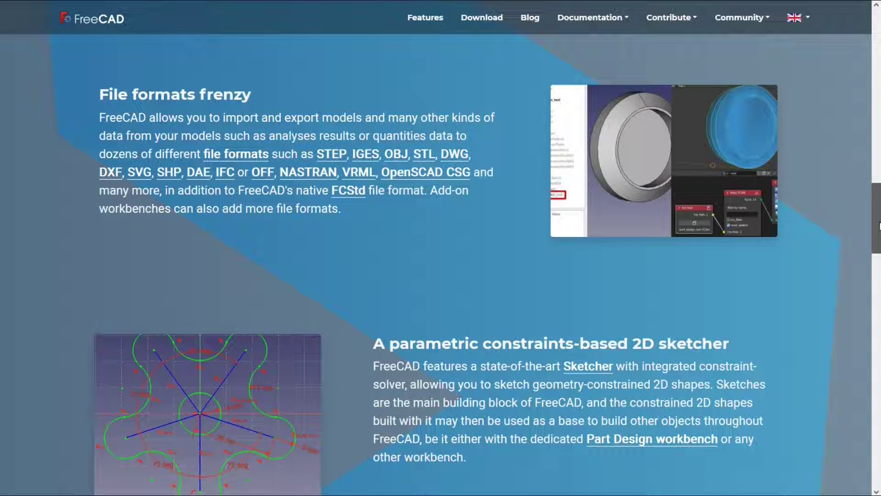
drag(879, 226, 875, 302)
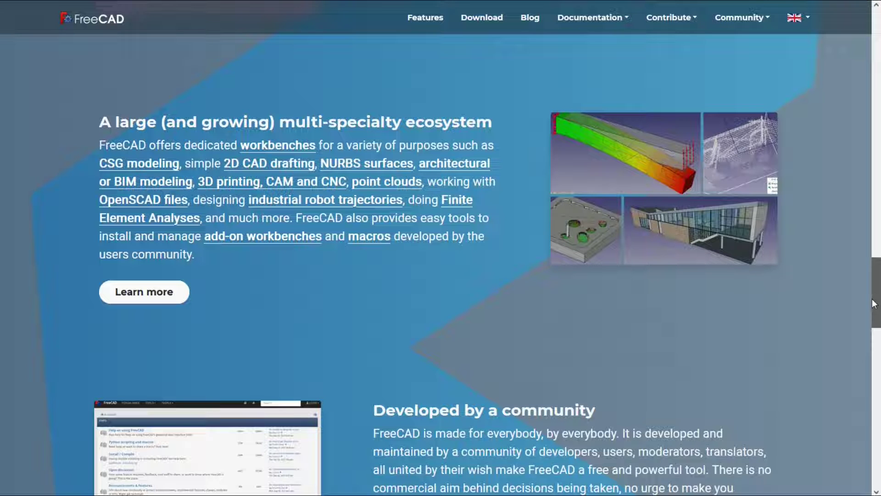
drag(875, 303, 874, 304)
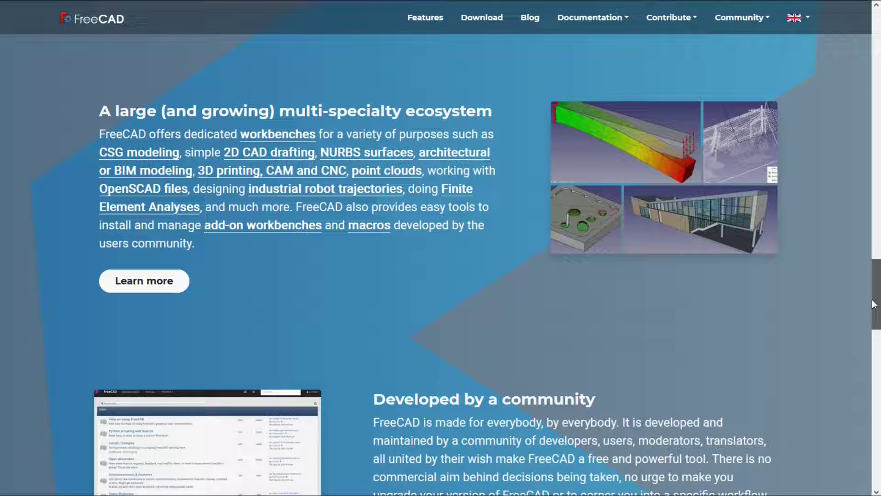
drag(875, 304, 875, 306)
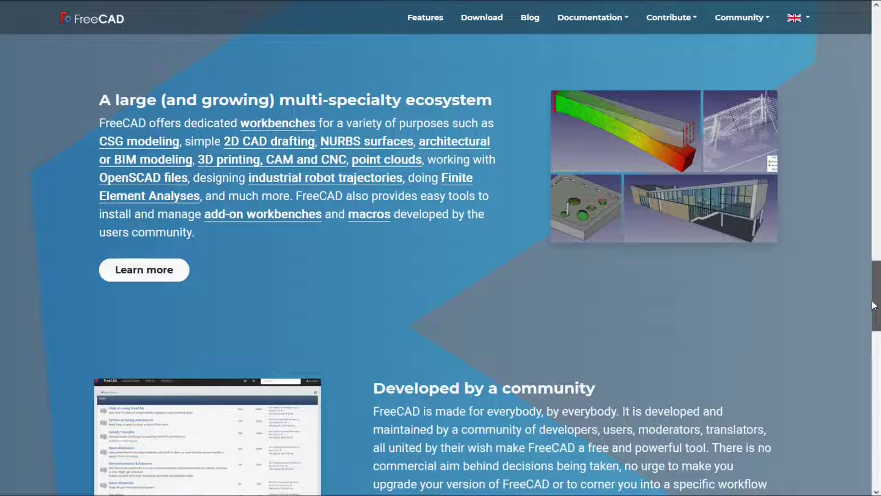
drag(874, 305, 875, 308)
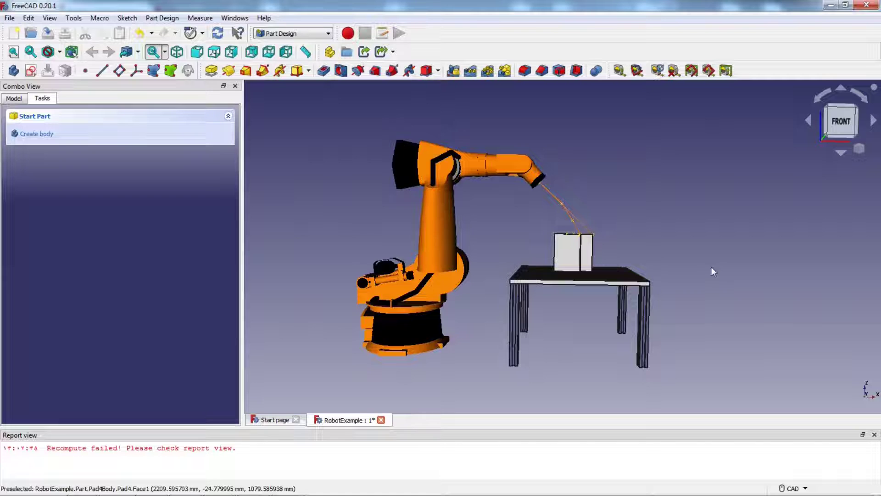
Orbit the robot scene to an oblique view and zoom in on the arm
middle_drag(713, 270, 612, 285)
scroll(478, 177, up, 2)
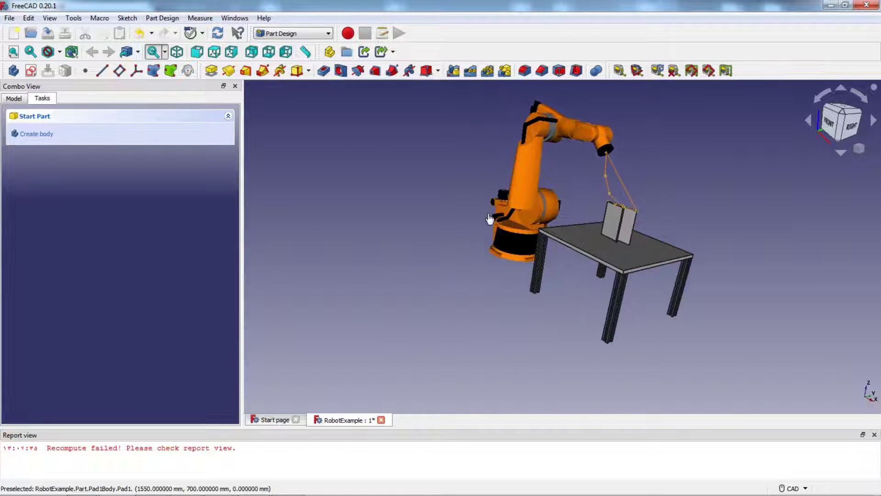